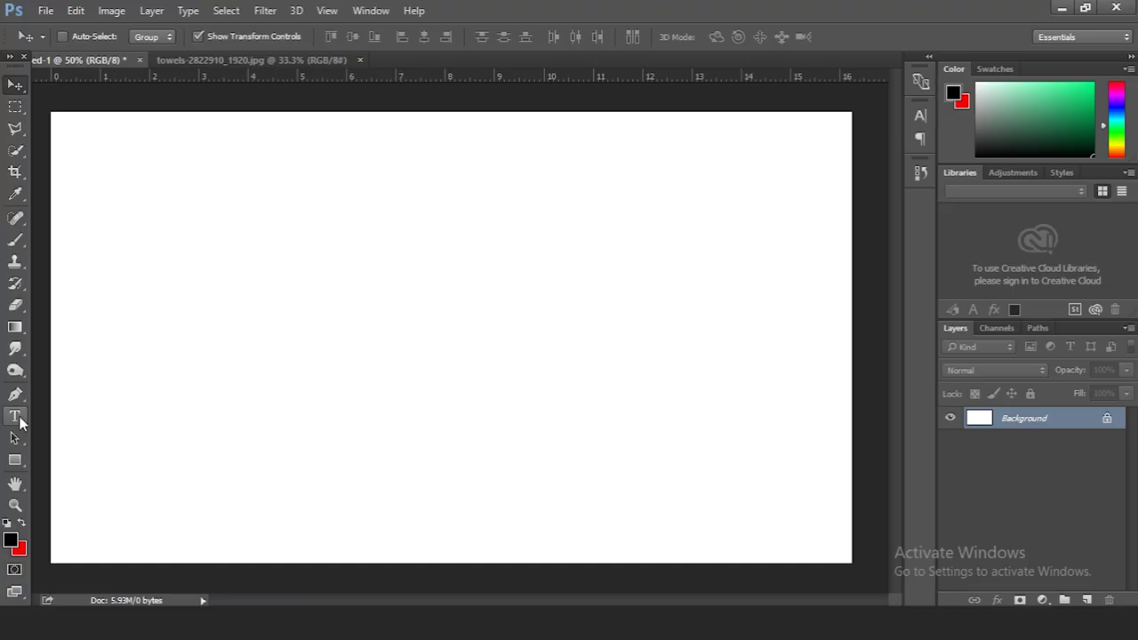
# - Pick the Type tool, set to Broadway Regular at 28.32 pt, on the blank document
pyautogui.click(14, 416)
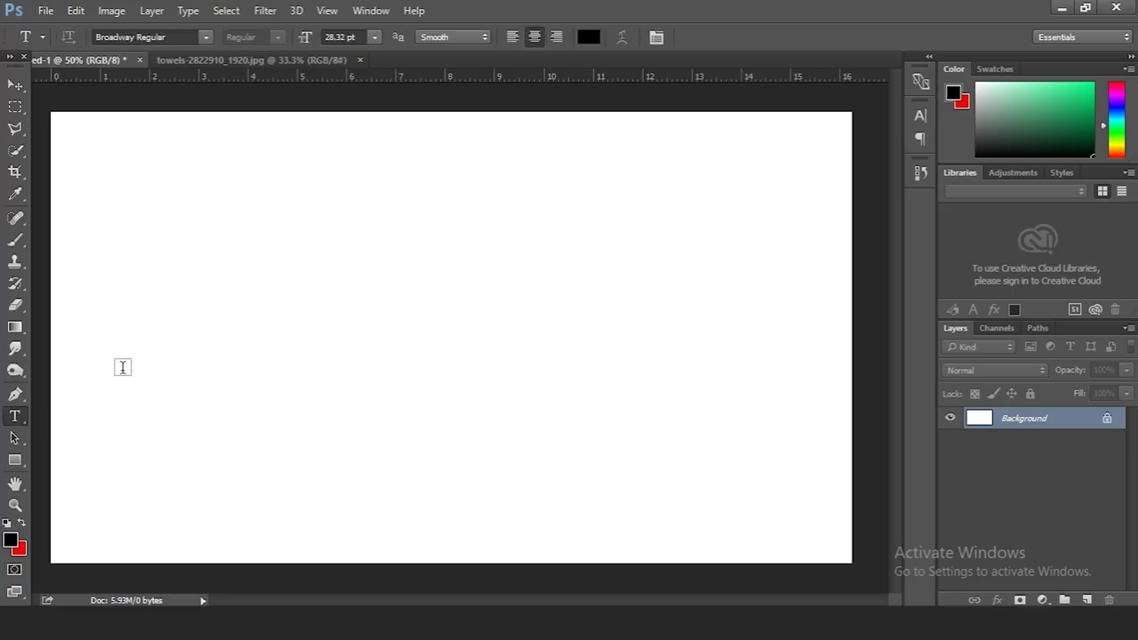
# - Type FILLING on the canvas at a 400 pt font size
pyautogui.click(336, 359)
pyautogui.write('FILLING')
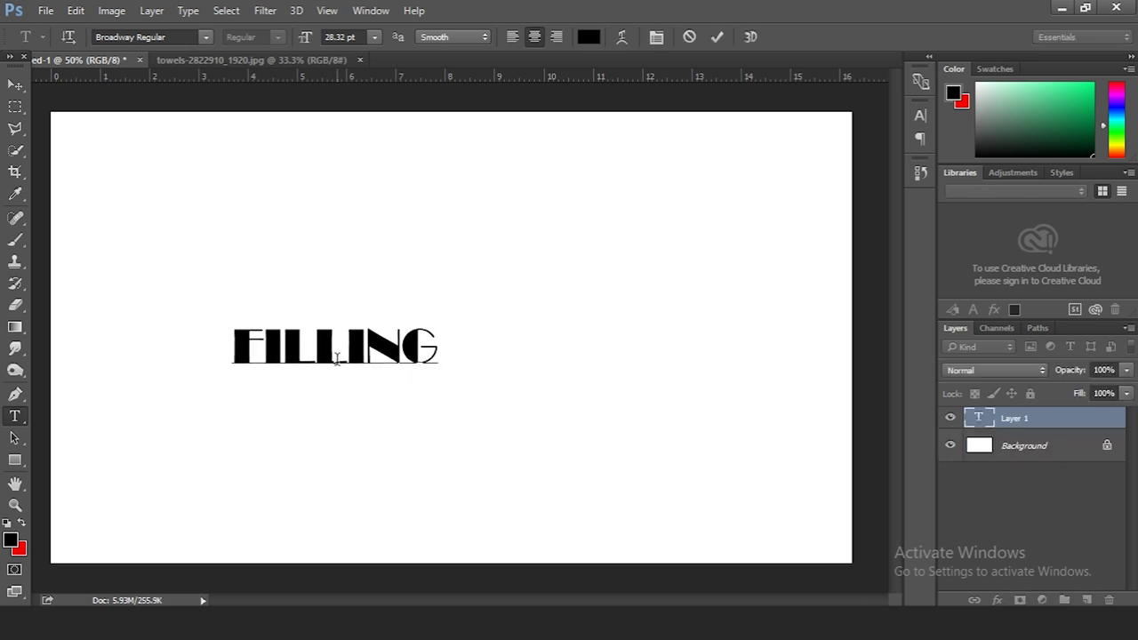
pyautogui.hotkey('ctrl', 'a')
pyautogui.moveTo(307, 37); pyautogui.dragTo(362, 44)
pyautogui.write('400')
pyautogui.press('Return')
pyautogui.click(14, 84)
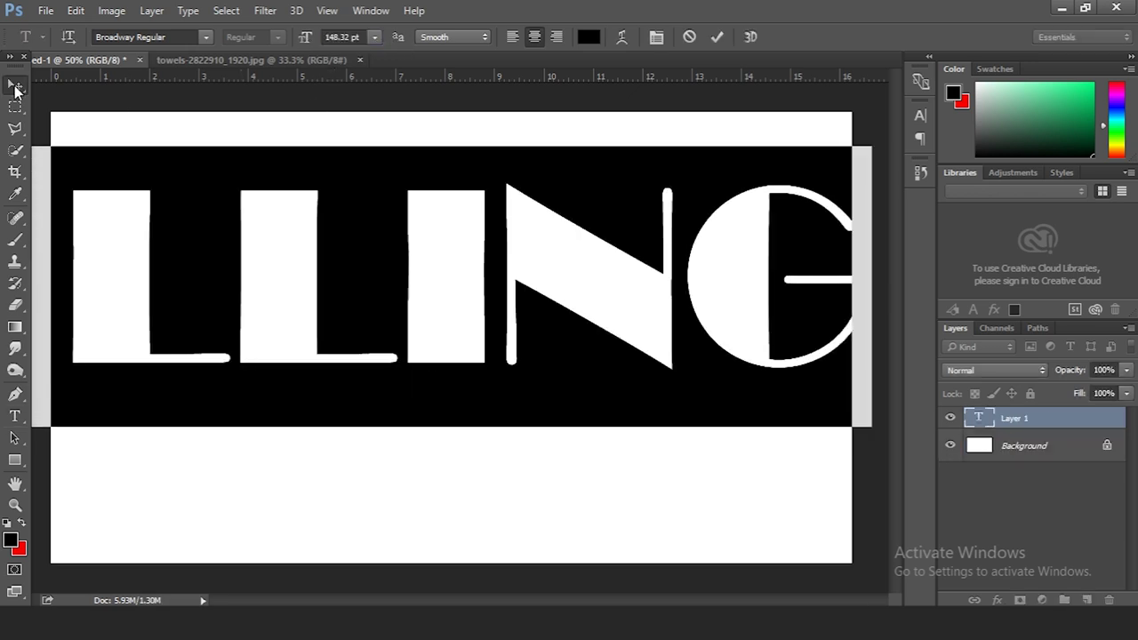
pyautogui.hotkey('ctrl', '-')
# - Free-transform the FILLING text to stretch tall and wide across the canvas
pyautogui.hotkey('ctrl', 't')
pyautogui.moveTo(691, 300); pyautogui.dragTo(470, 298)
pyautogui.moveTo(336, 321); pyautogui.dragTo(547, 374)
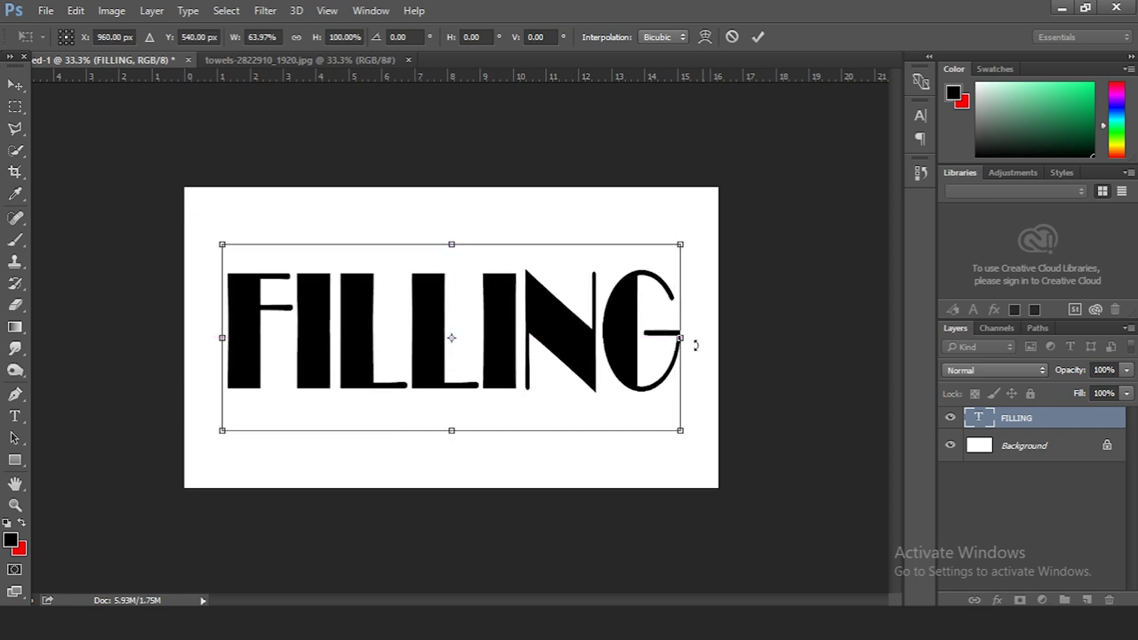
pyautogui.moveTo(694, 343); pyautogui.dragTo(707, 342)
pyautogui.moveTo(222, 338); pyautogui.dragTo(203, 337)
pyautogui.moveTo(465, 244); pyautogui.dragTo(454, 195)
pyautogui.moveTo(454, 431); pyautogui.dragTo(461, 510)
pyautogui.moveTo(455, 195); pyautogui.dragTo(455, 185)
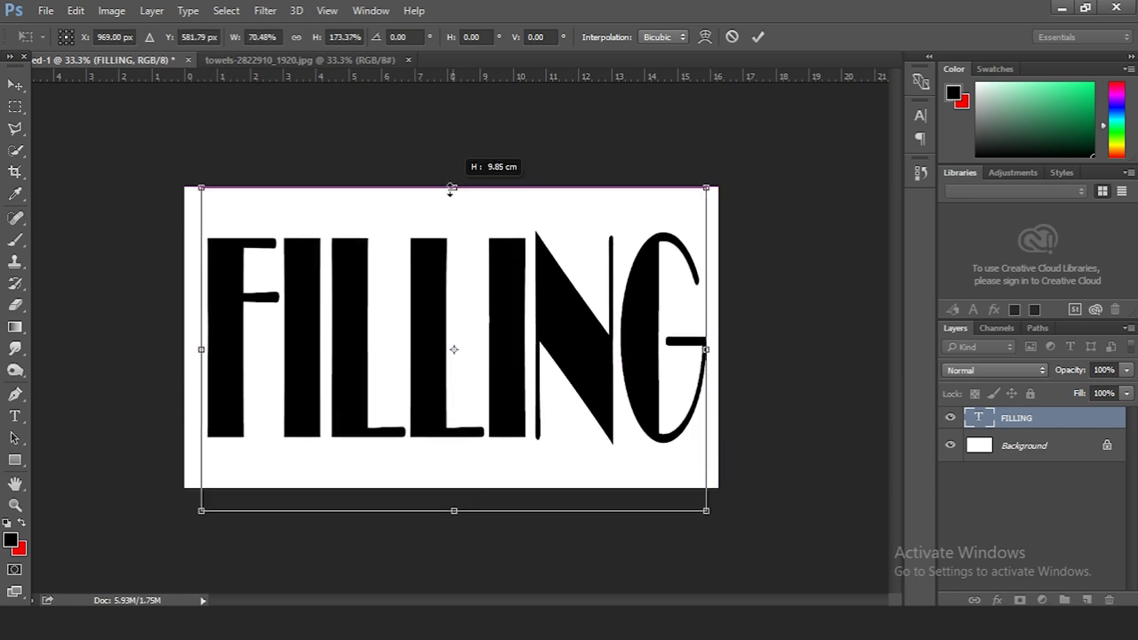
pyautogui.moveTo(457, 510); pyautogui.dragTo(454, 501)
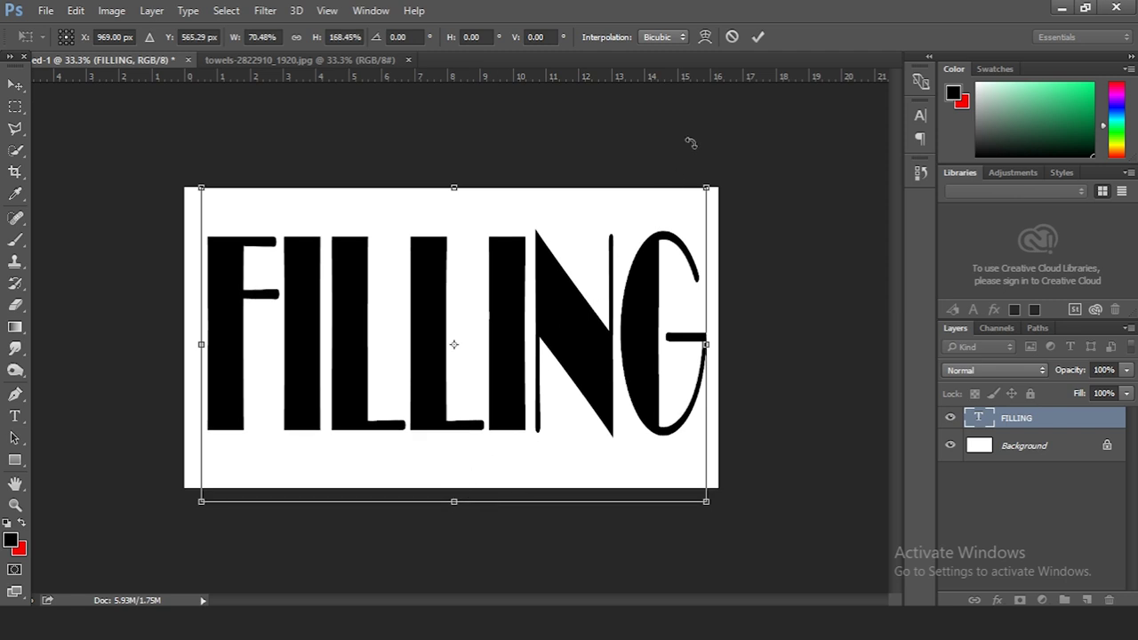
pyautogui.click(756, 37)
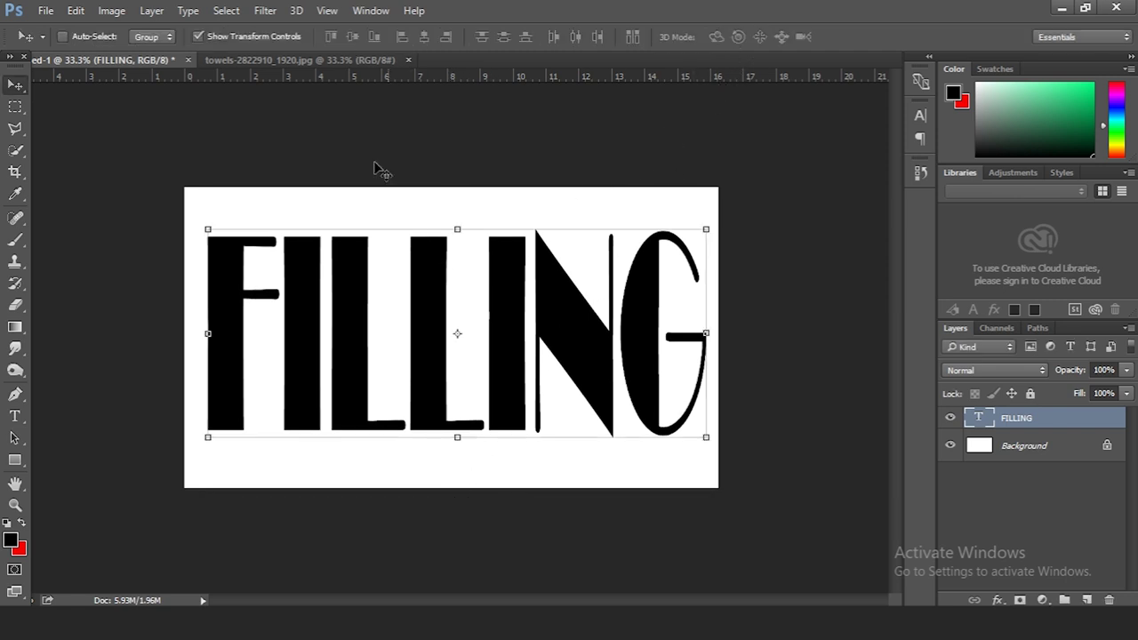
pyautogui.click(320, 61)
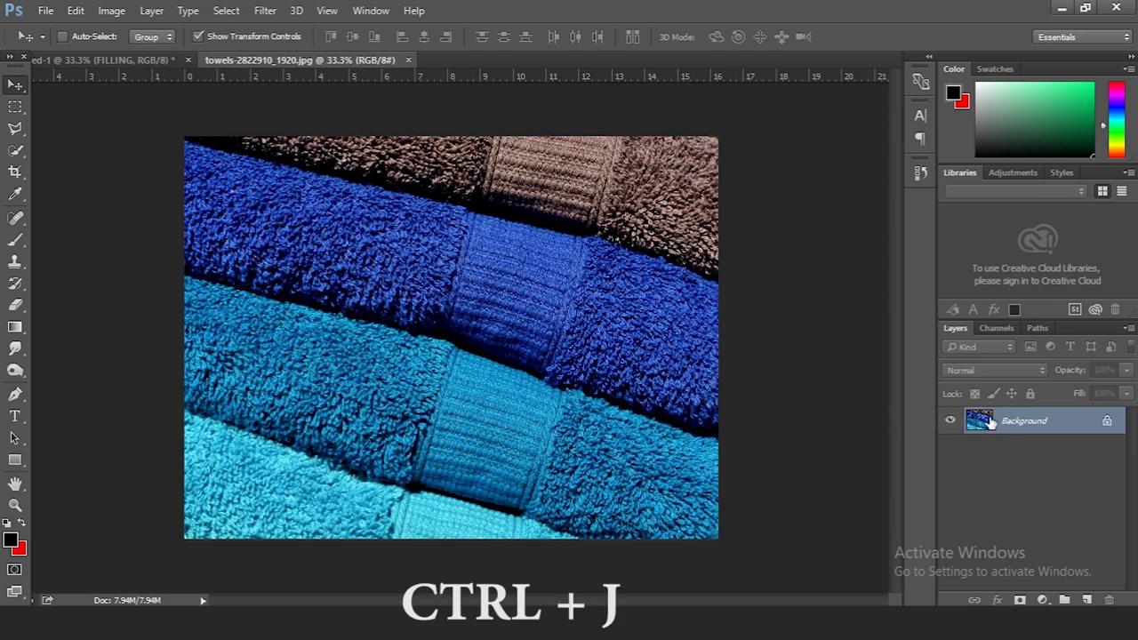
# - Duplicate the towel photo into the FILLING document at reduced opacity over the text
pyautogui.hotkey('ctrl', 'j')
pyautogui.moveTo(484, 326)
pyautogui.mouseDown()
pyautogui.moveTo(278, 132)
pyautogui.moveTo(476, 380)
pyautogui.moveTo(554, 394)
pyautogui.mouseUp()
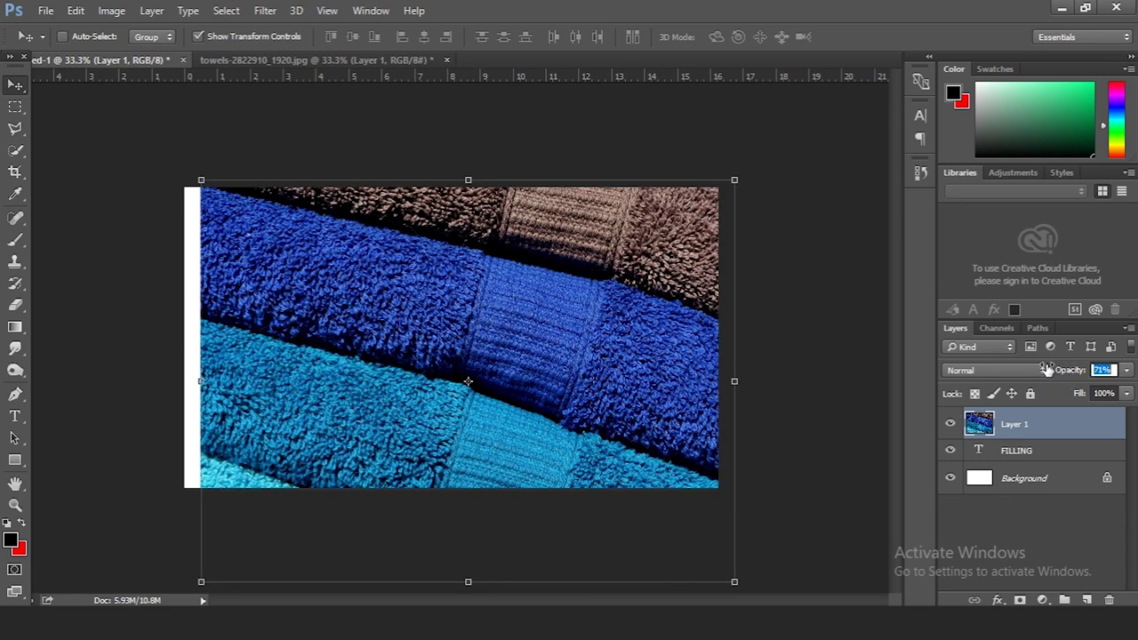
pyautogui.moveTo(1065, 375); pyautogui.dragTo(1028, 372)
pyautogui.moveTo(641, 450); pyautogui.dragTo(622, 426)
# - Squash the towel layer into a band over the letters and restore full opacity
pyautogui.hotkey('ctrl', 't')
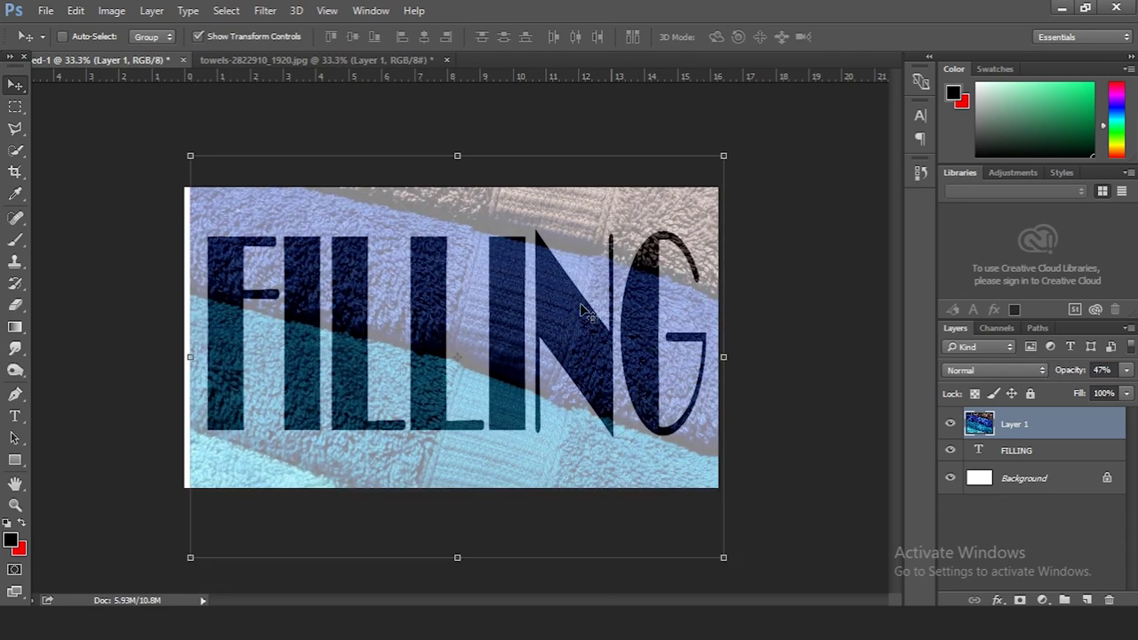
pyautogui.moveTo(459, 157); pyautogui.dragTo(459, 199)
pyautogui.moveTo(457, 558); pyautogui.dragTo(455, 476)
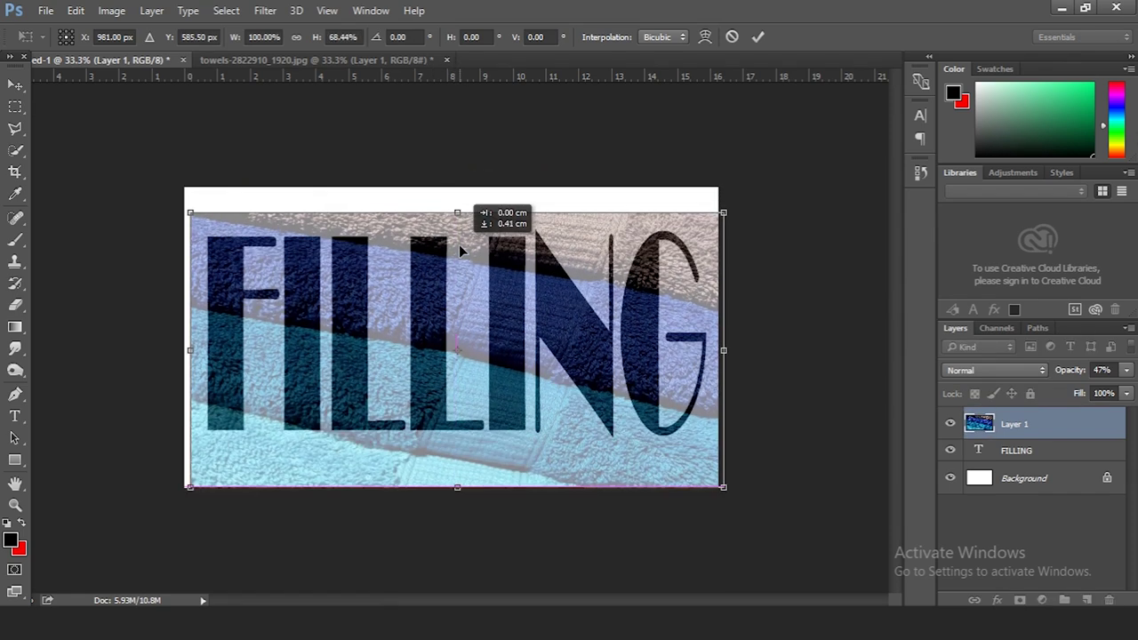
pyautogui.moveTo(457, 197); pyautogui.dragTo(457, 214)
pyautogui.moveTo(457, 474); pyautogui.dragTo(457, 452)
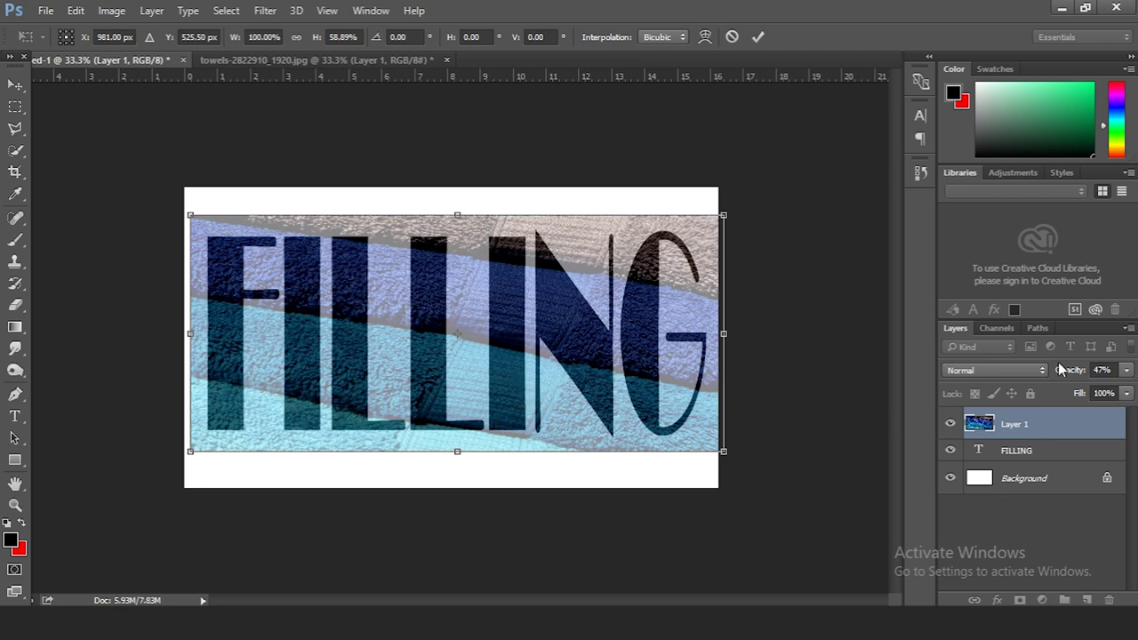
pyautogui.moveTo(1062, 369); pyautogui.dragTo(1121, 370)
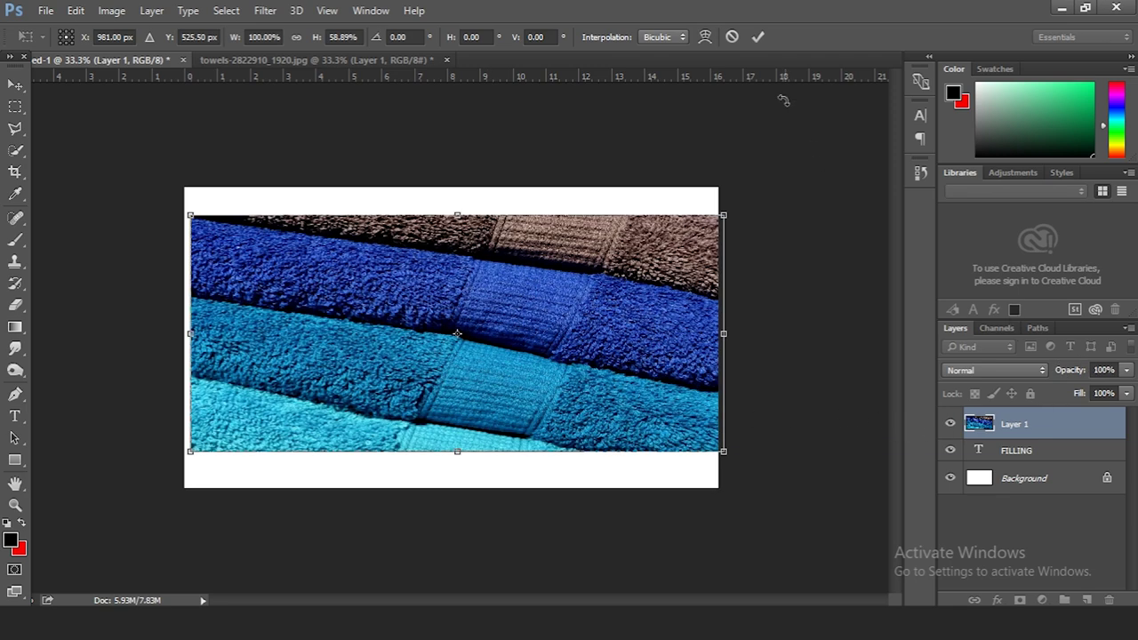
pyautogui.click(760, 39)
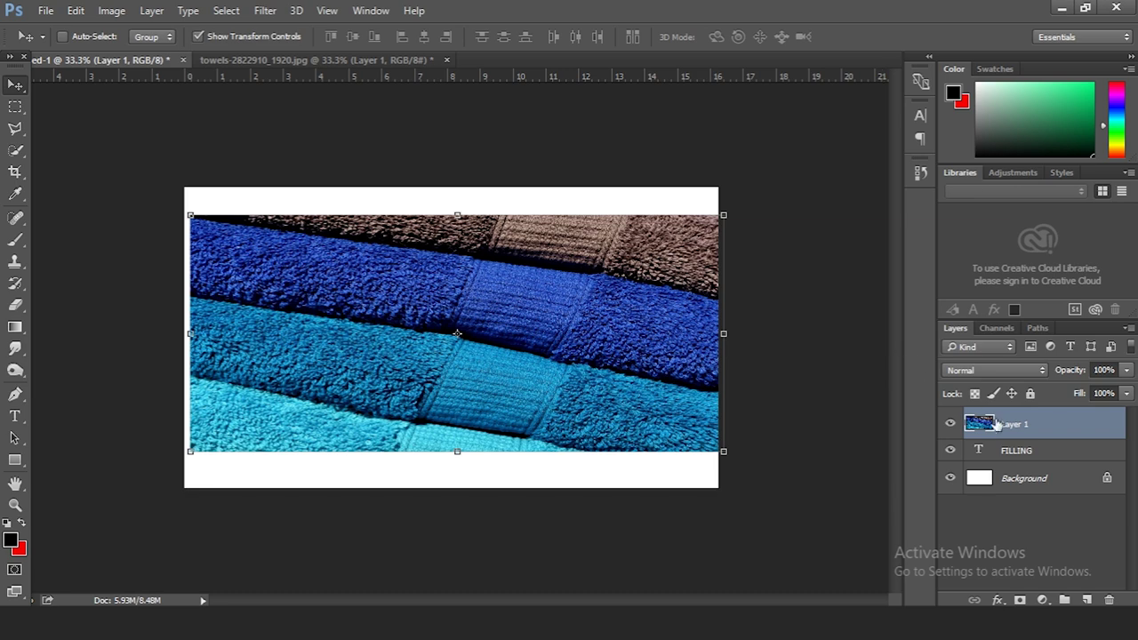
# - Rasterize the FILLING type and clip the towel Layer 1 to its letters
pyautogui.rightClick(1017, 450)
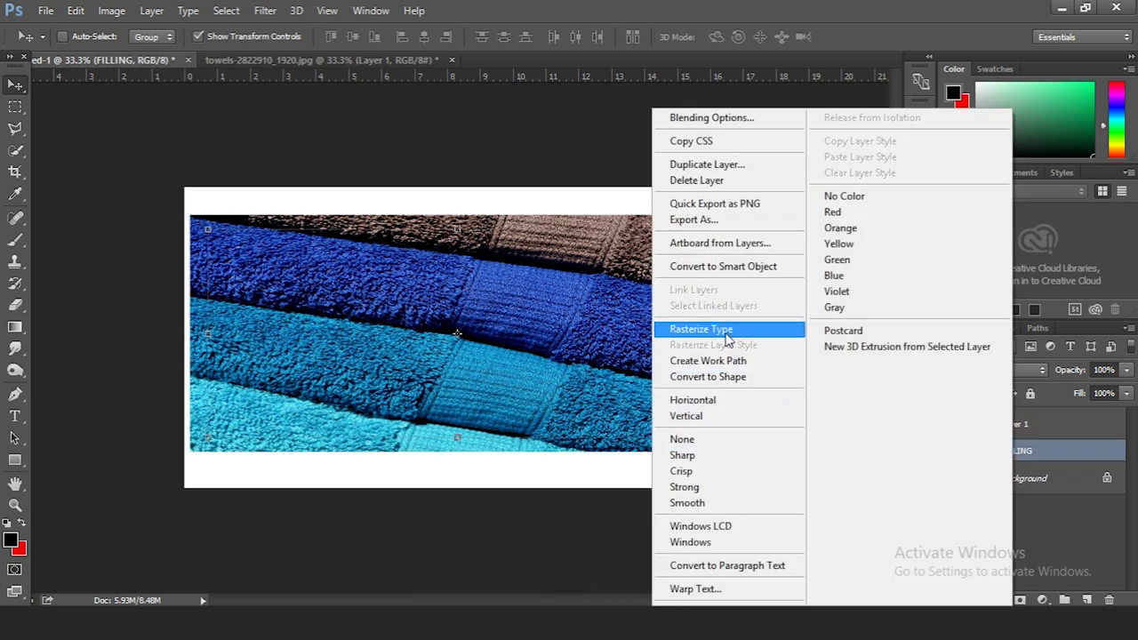
pyautogui.click(715, 330)
pyautogui.click(1012, 430)
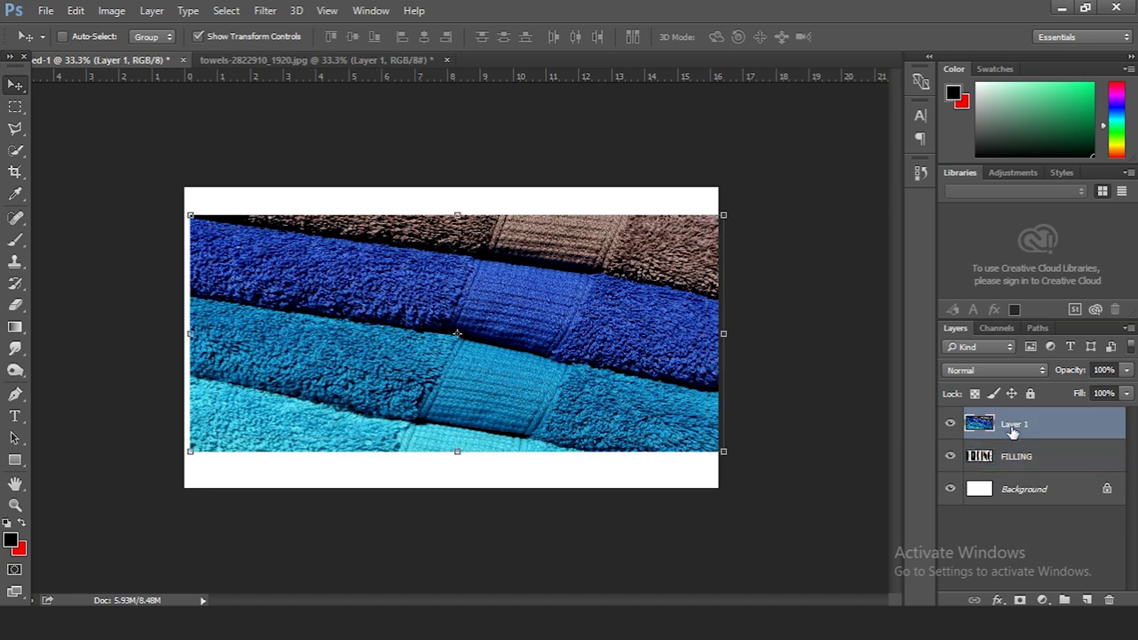
pyautogui.rightClick(1014, 431)
pyautogui.click(783, 377)
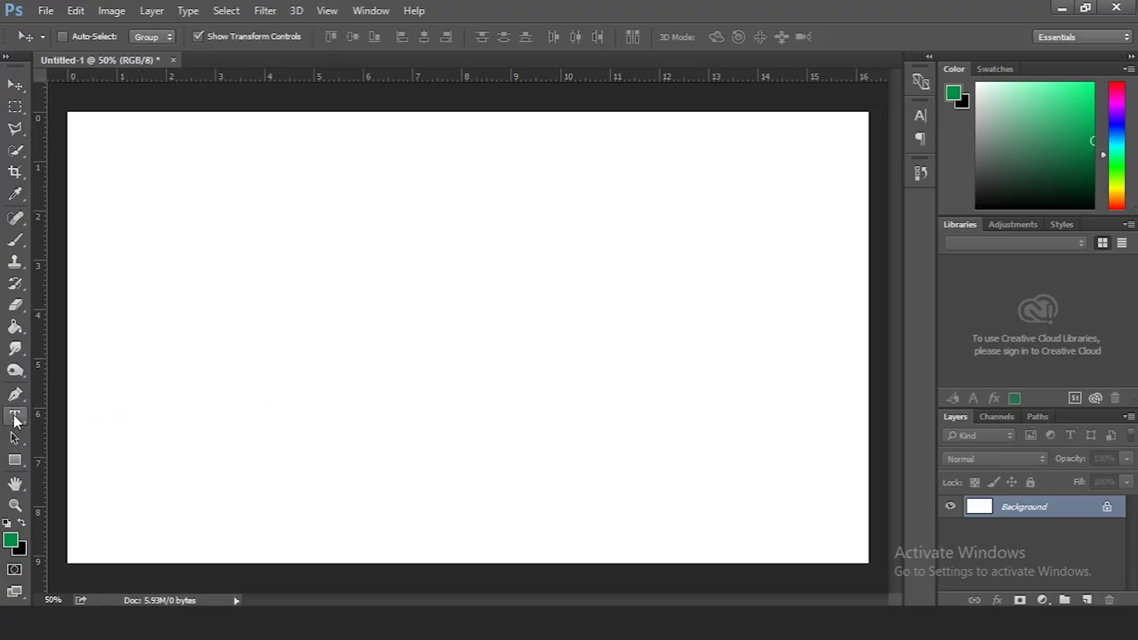
# - Type green STACKED text and scale it to about 252%, centred on the canvas
pyautogui.click(14, 415)
pyautogui.click(427, 345)
pyautogui.write('STA')
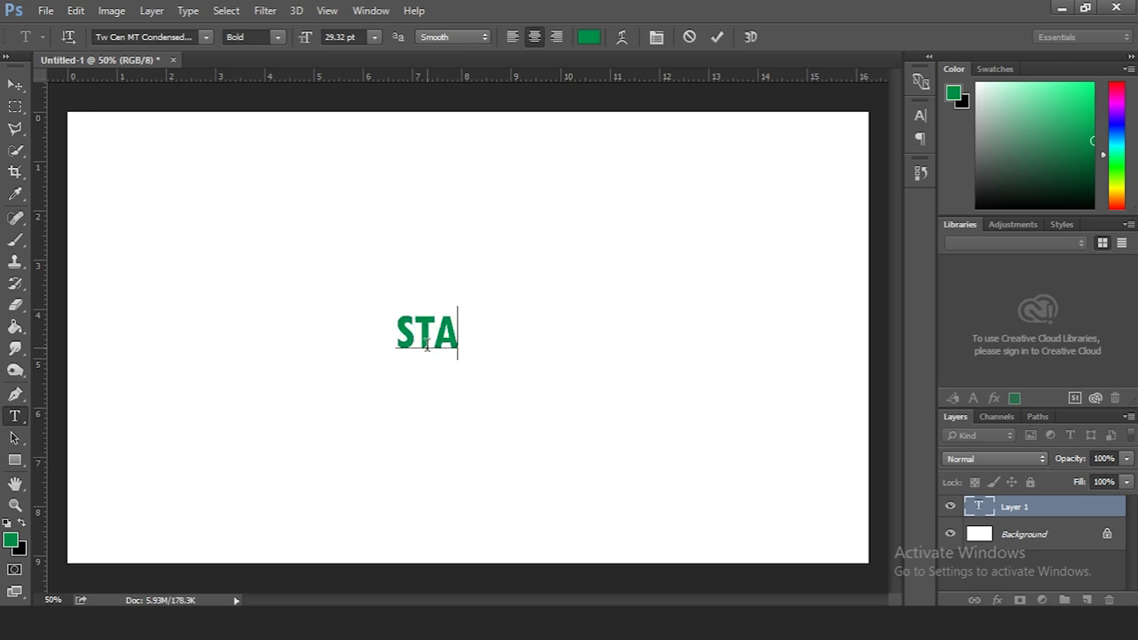
pyautogui.write('CKED')
pyautogui.click(716, 37)
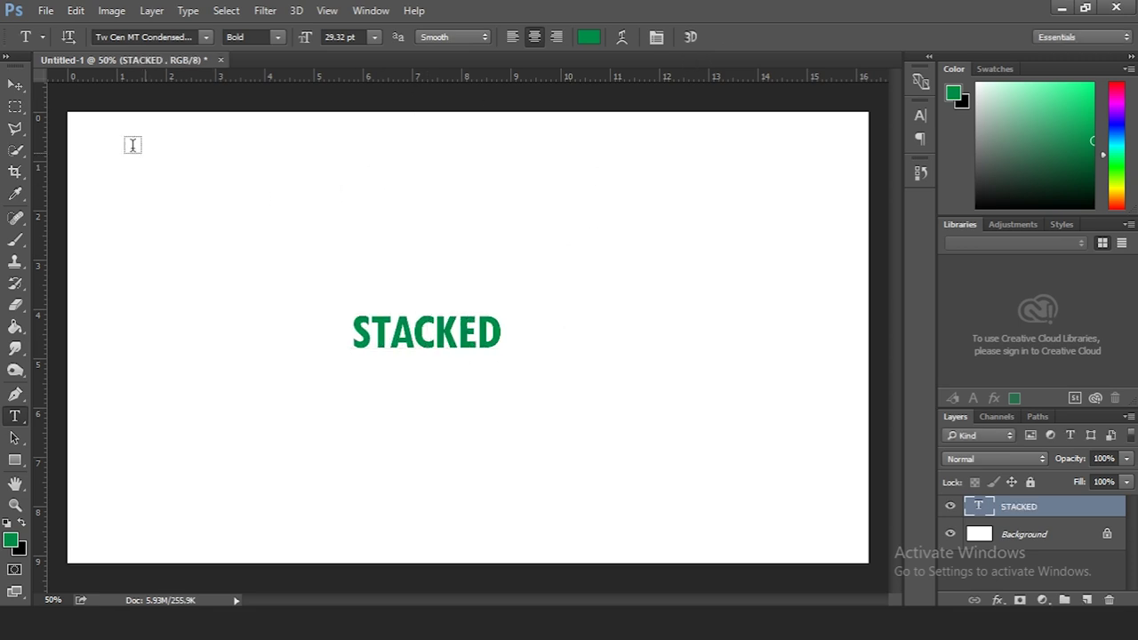
pyautogui.press('v')
pyautogui.moveTo(502, 314)
pyautogui.mouseDown()
pyautogui.moveTo(665, 258)
pyautogui.moveTo(648, 264)
pyautogui.mouseUp()
pyautogui.moveTo(569, 352); pyautogui.dragTo(580, 356)
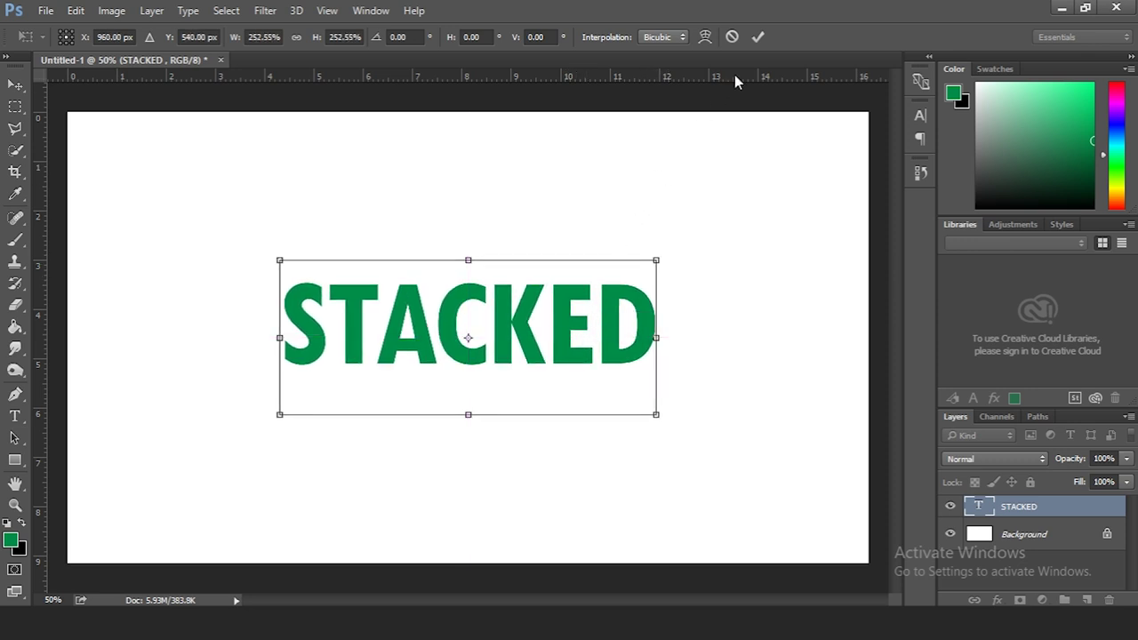
pyautogui.click(757, 36)
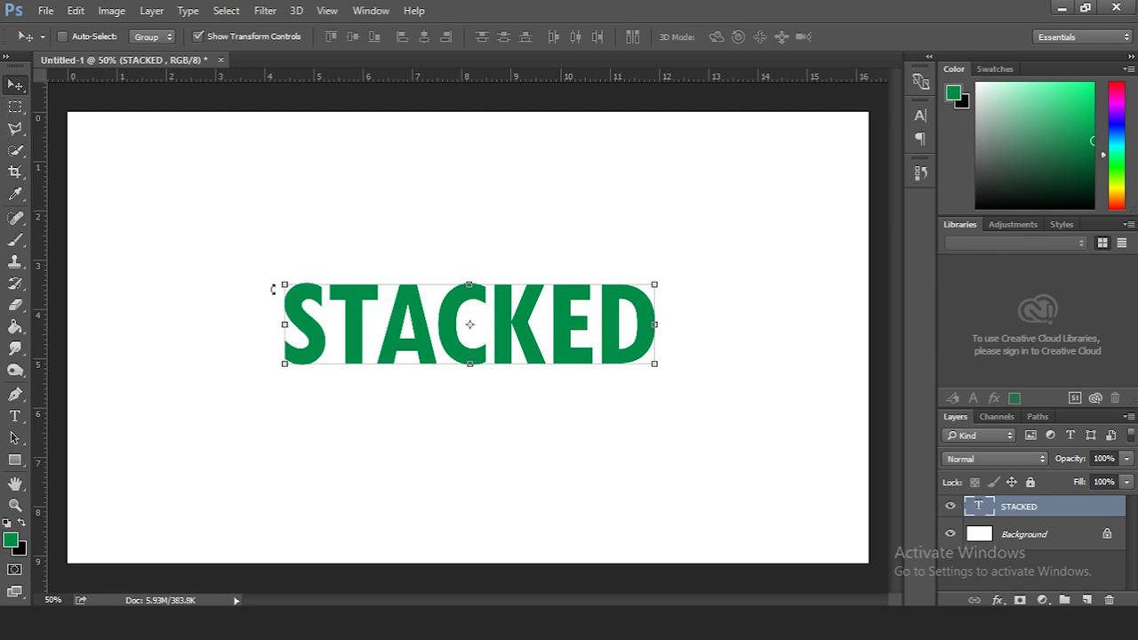
# - Duplicate the STACKED layer and hide the green original
pyautogui.hotkey('ctrl', 'j')
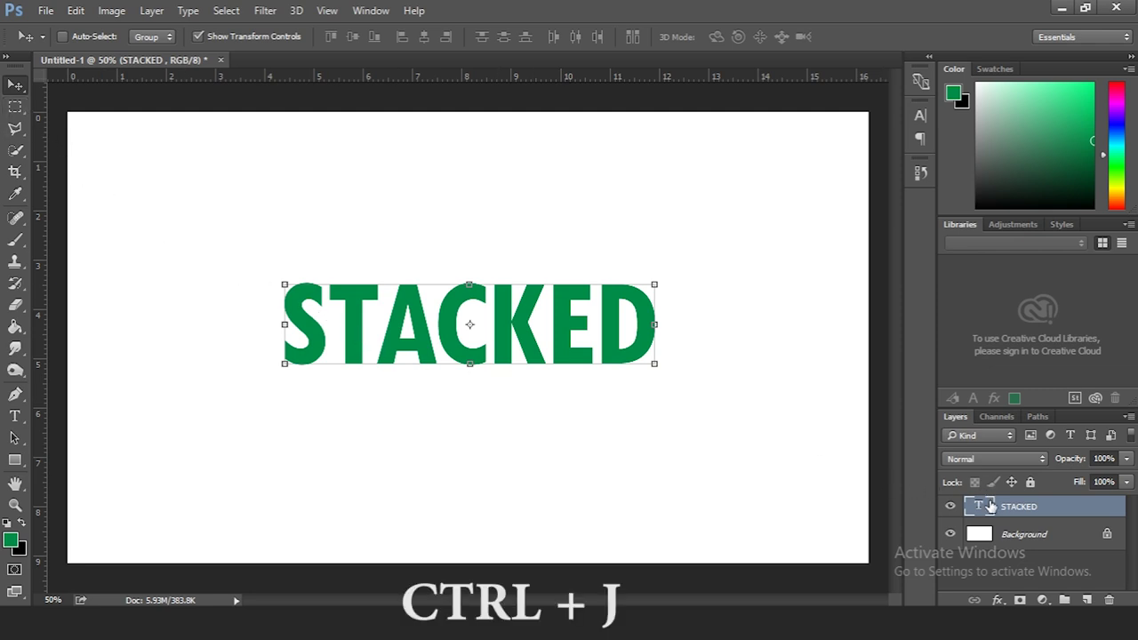
pyautogui.hotkey('ctrl', 'j')
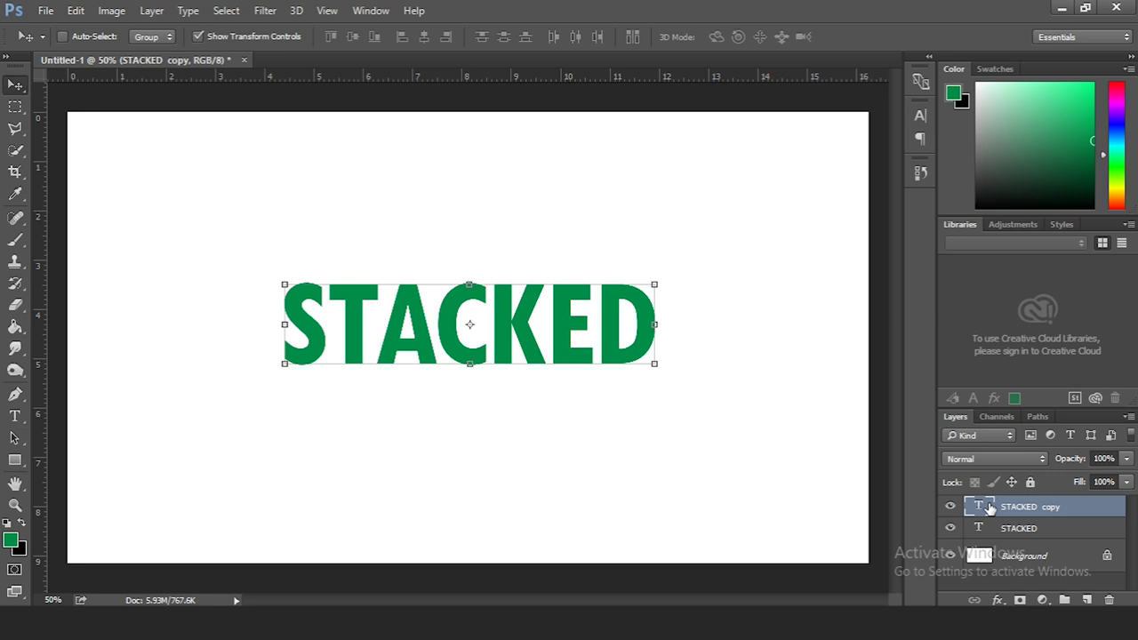
pyautogui.click(952, 529)
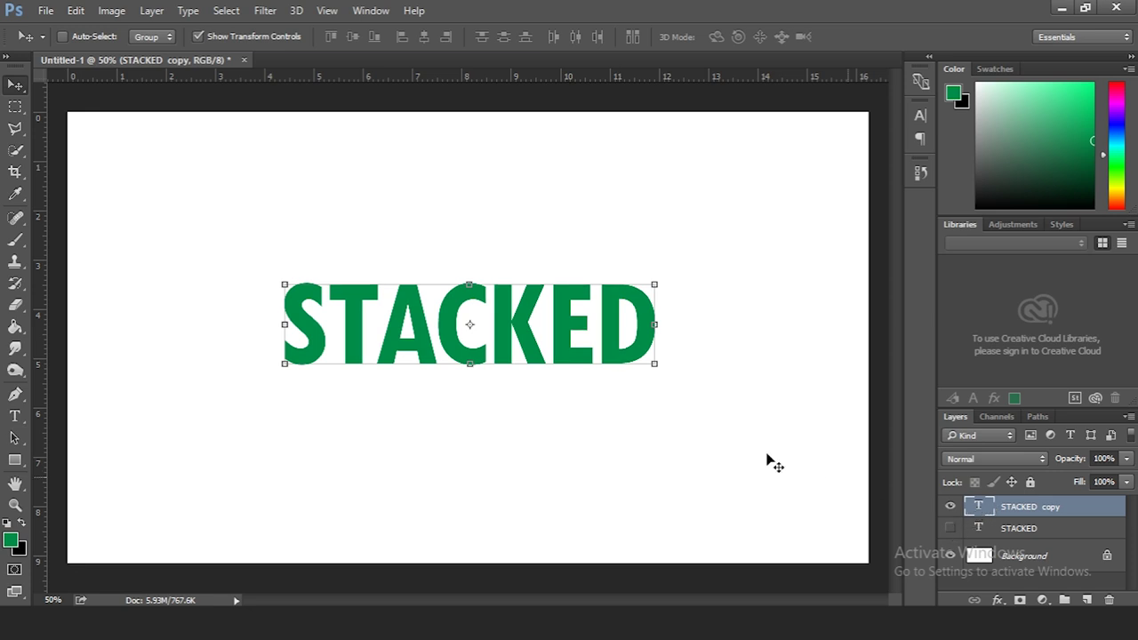
# - Recolour the STACKED copy to black 000000 and show the original again
pyautogui.click(14, 416)
pyautogui.click(440, 353)
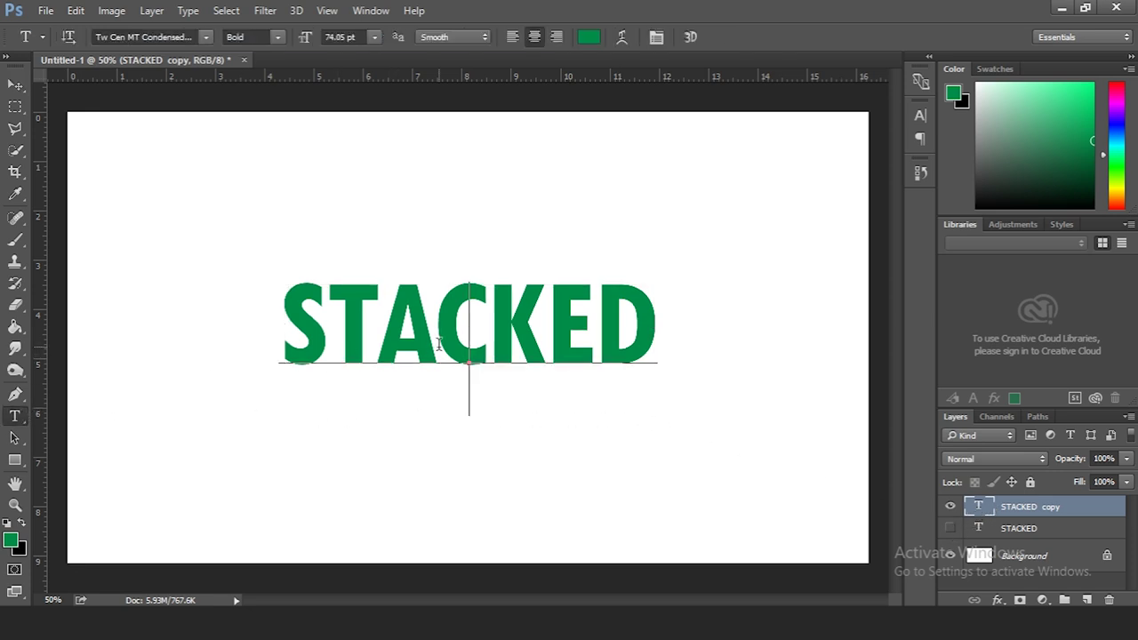
pyautogui.hotkey('ctrl', 'a')
pyautogui.click(588, 36)
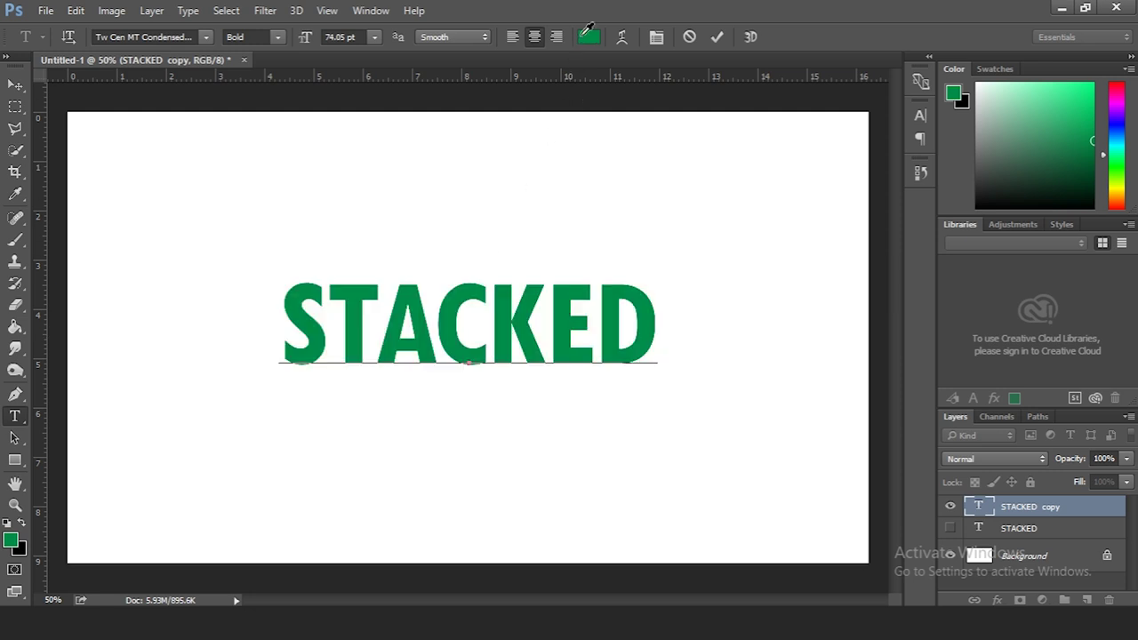
pyautogui.moveTo(629, 183); pyautogui.dragTo(616, 375)
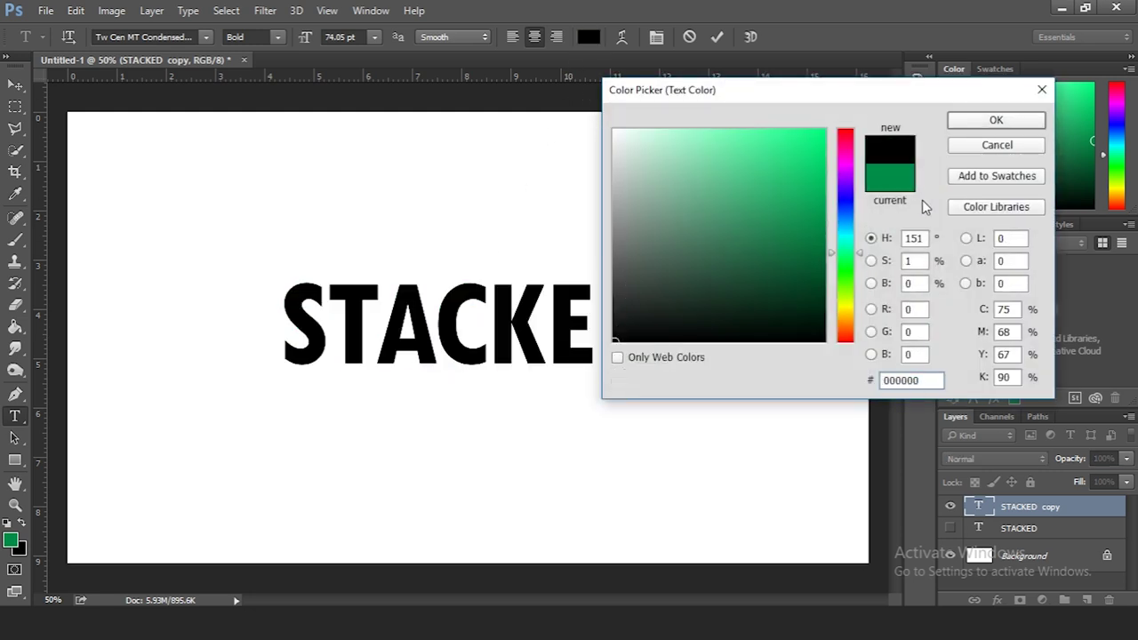
pyautogui.click(1010, 126)
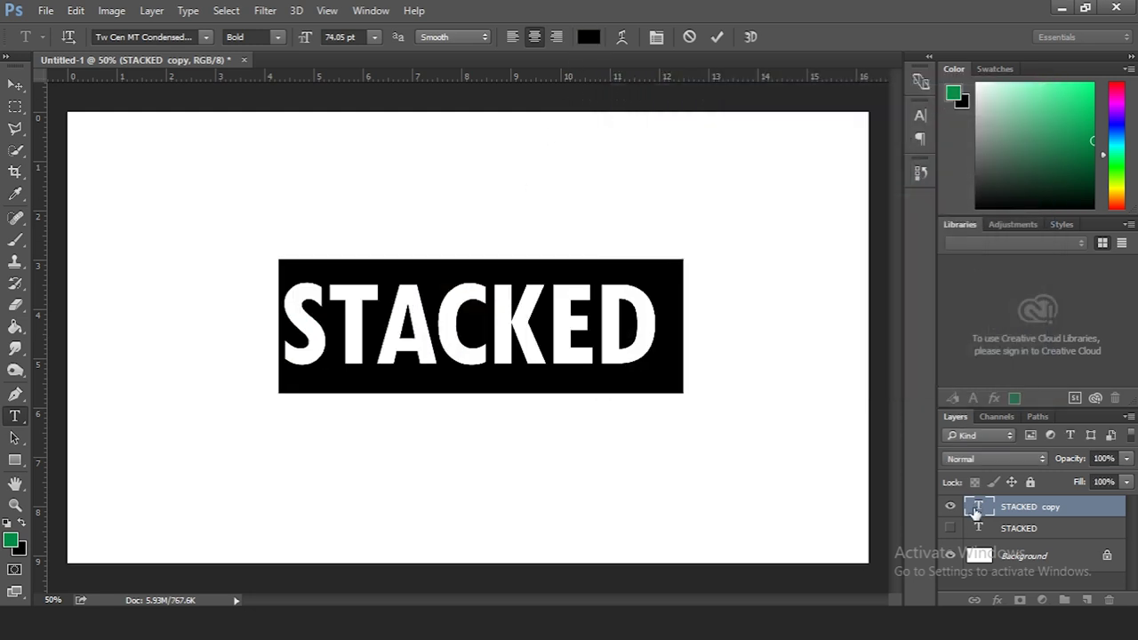
pyautogui.click(950, 528)
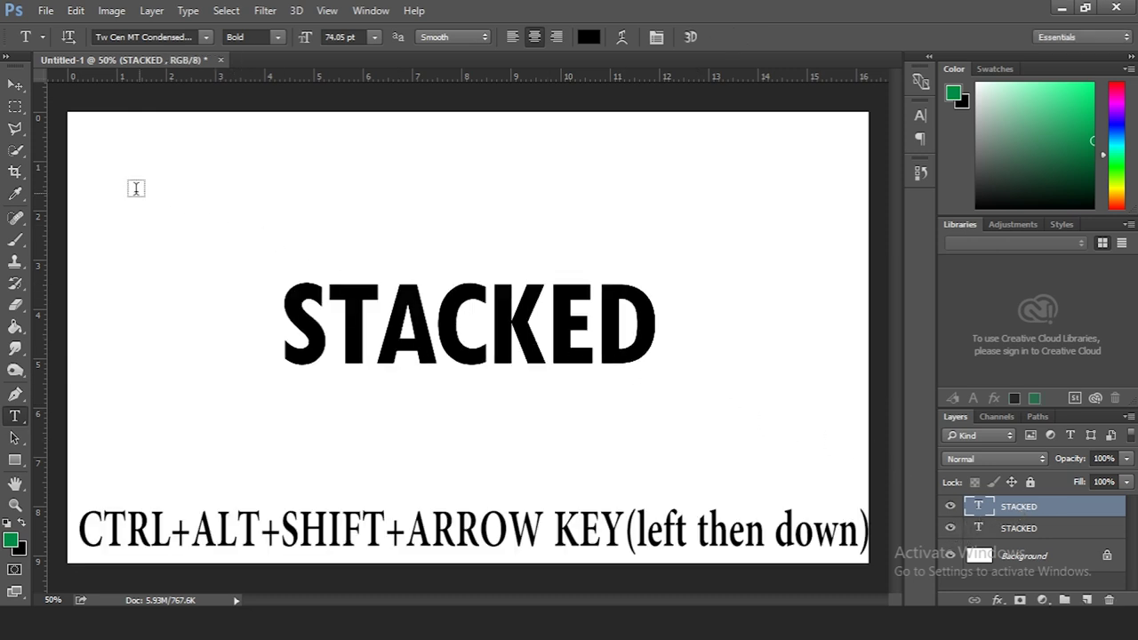
pyautogui.click(15, 85)
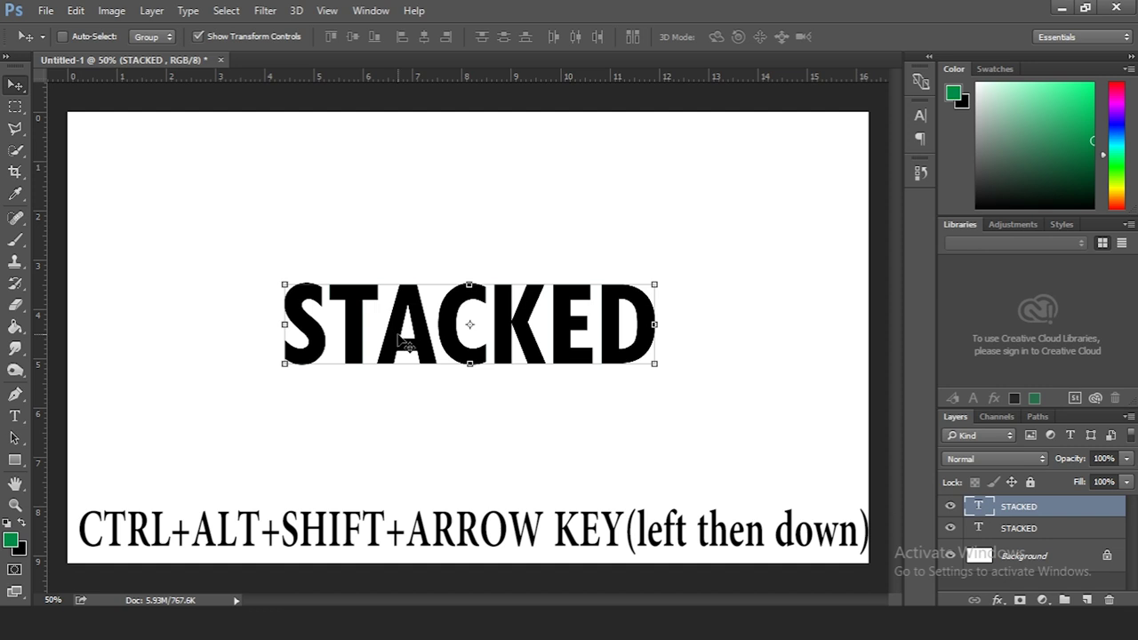
# - Add copies nudged left and down, up to STACKED copy 26, forming a black extrusion
pyautogui.hotkey('ctrl', 'alt', 'shift', 'Left')
pyautogui.hotkey('ctrl', 'alt', 'shift', 'Down')
pyautogui.hotkey('ctrl', 'alt', 'shift', 'Left')
pyautogui.hotkey('ctrl', 'alt', 'shift', 'Down')
pyautogui.hotkey('ctrl', 'alt', 'shift', 'Left')
pyautogui.hotkey('ctrl', 'alt', 'shift', 'Down')
pyautogui.hotkey('ctrl', 'alt', 'shift', 'Left')
pyautogui.hotkey('ctrl', 'alt', 'shift', 'Down')
pyautogui.hotkey('ctrl', 'alt', 'shift', 'Left')
pyautogui.hotkey('ctrl', 'alt', 'shift', 'Down')
pyautogui.hotkey('ctrl', 'alt', 'shift', 'Left')
pyautogui.hotkey('ctrl', 'alt', 'shift', 'Down')
pyautogui.hotkey('ctrl', 'alt', 'shift', 'Left')
pyautogui.hotkey('ctrl', 'alt', 'shift', 'Down')
pyautogui.hotkey('ctrl', 'alt', 'shift', 'Left')
pyautogui.hotkey('ctrl', 'alt', 'shift', 'Down')
pyautogui.hotkey('ctrl', 'alt', 'shift', 'Left')
pyautogui.hotkey('ctrl', 'alt', 'shift', 'Down')
pyautogui.hotkey('ctrl', 'alt', 'shift', 'Left')
pyautogui.hotkey('ctrl', 'alt', 'shift', 'Down')
pyautogui.hotkey('ctrl', 'alt', 'shift', 'Left')
pyautogui.hotkey('ctrl', 'alt', 'shift', 'Down')
pyautogui.hotkey('ctrl', 'alt', 'shift', 'Left')
pyautogui.hotkey('ctrl', 'alt', 'shift', 'Down')
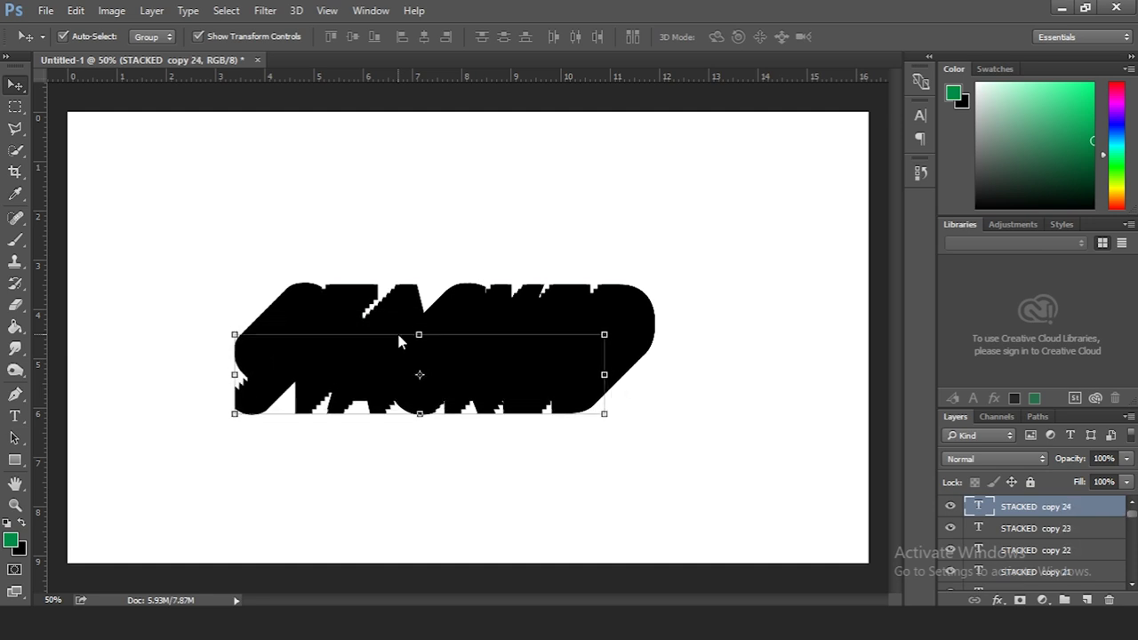
pyautogui.hotkey('ctrl', 'alt', 'shift', 'Left')
pyautogui.hotkey('ctrl', 'alt', 'shift', 'Down')
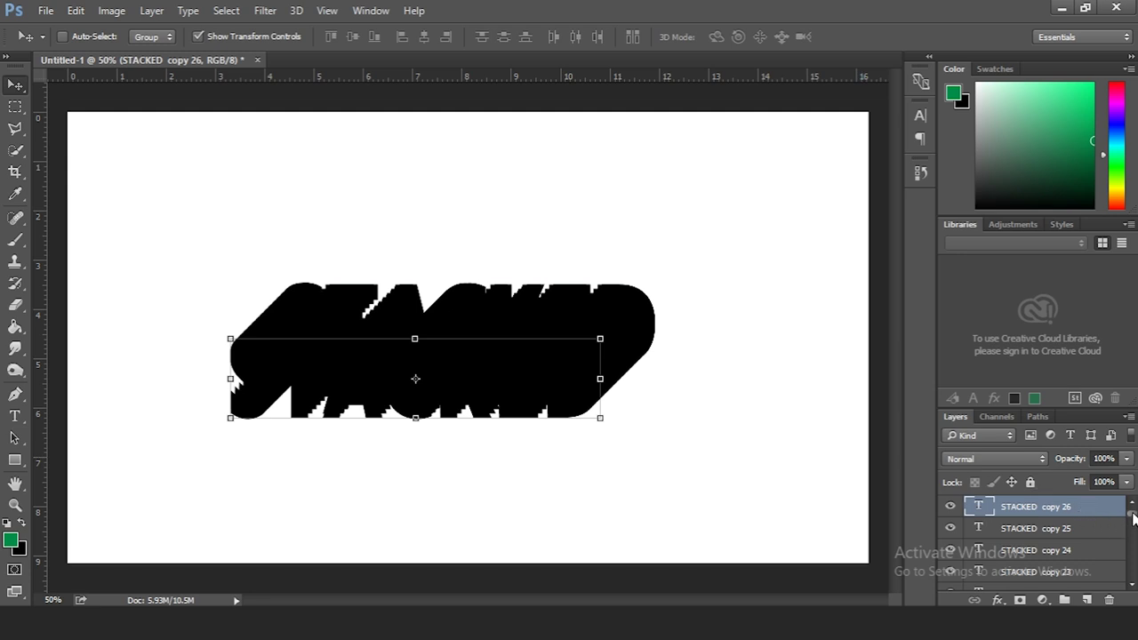
pyautogui.moveTo(1133, 516); pyautogui.dragTo(1132, 576)
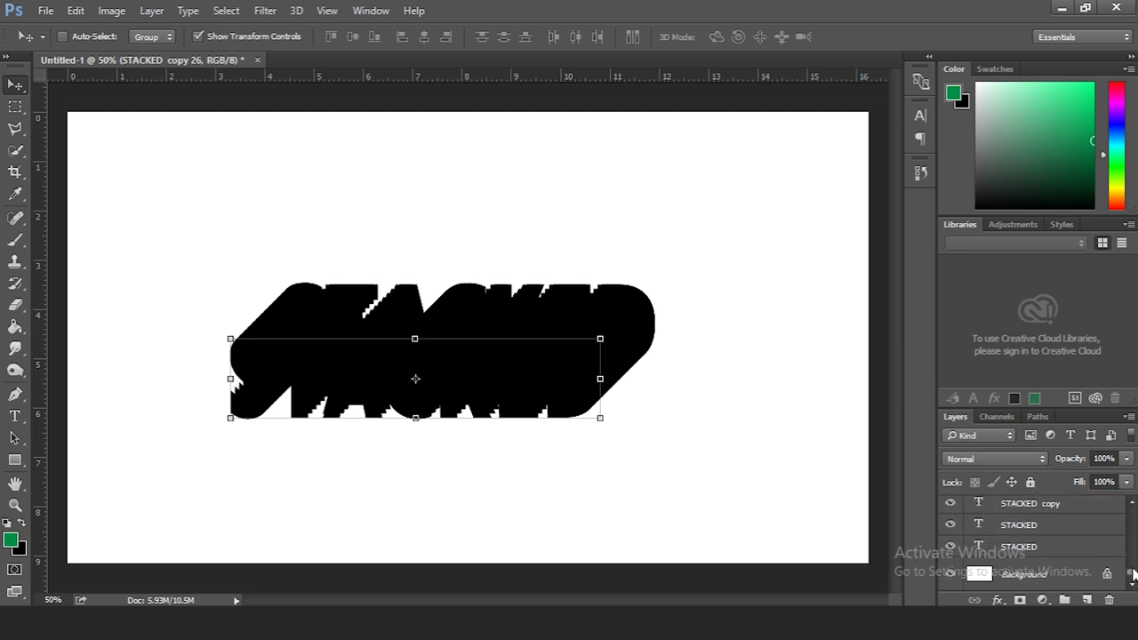
pyautogui.moveTo(1042, 551); pyautogui.dragTo(1041, 487)
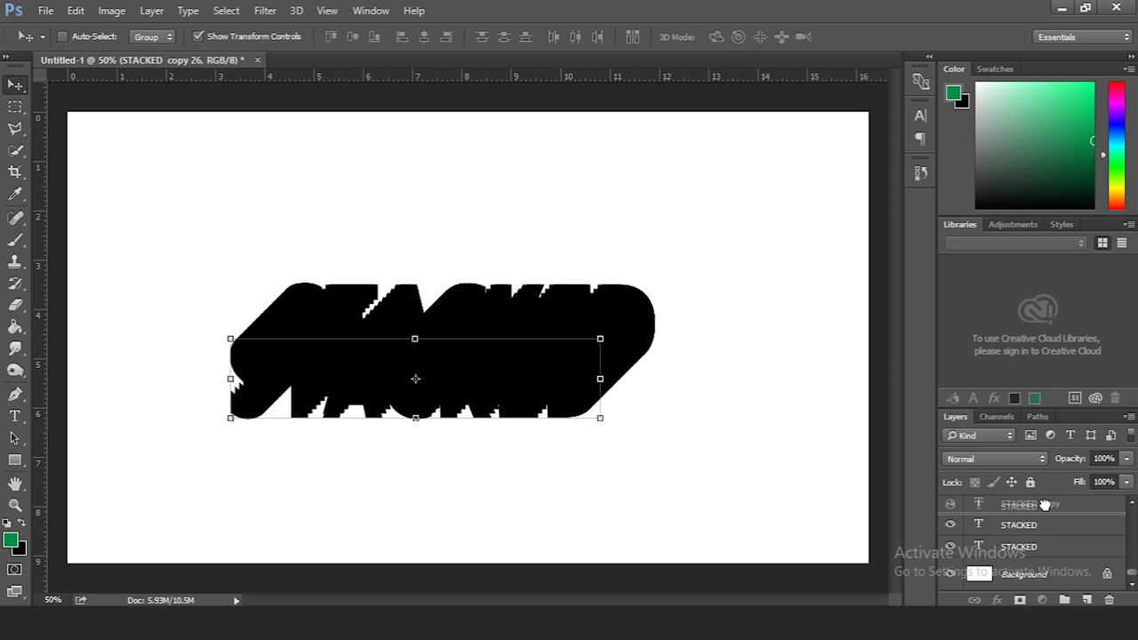
# - Move the green STACKED layer to the top and select the Background layer
pyautogui.moveTo(1040, 487); pyautogui.dragTo(1043, 507)
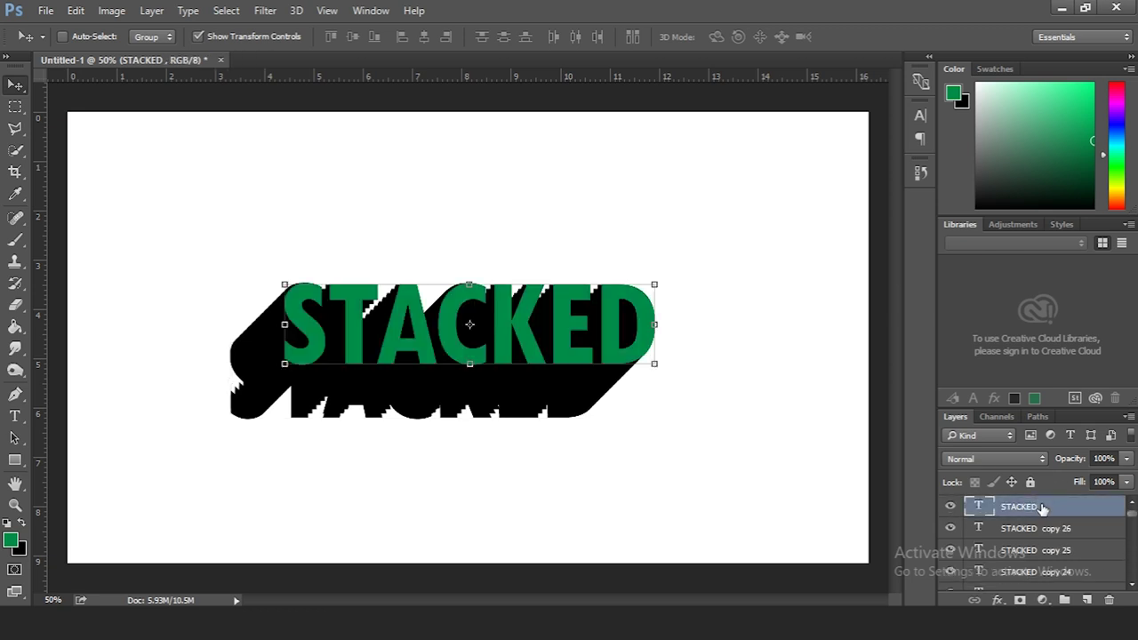
pyautogui.press('m')
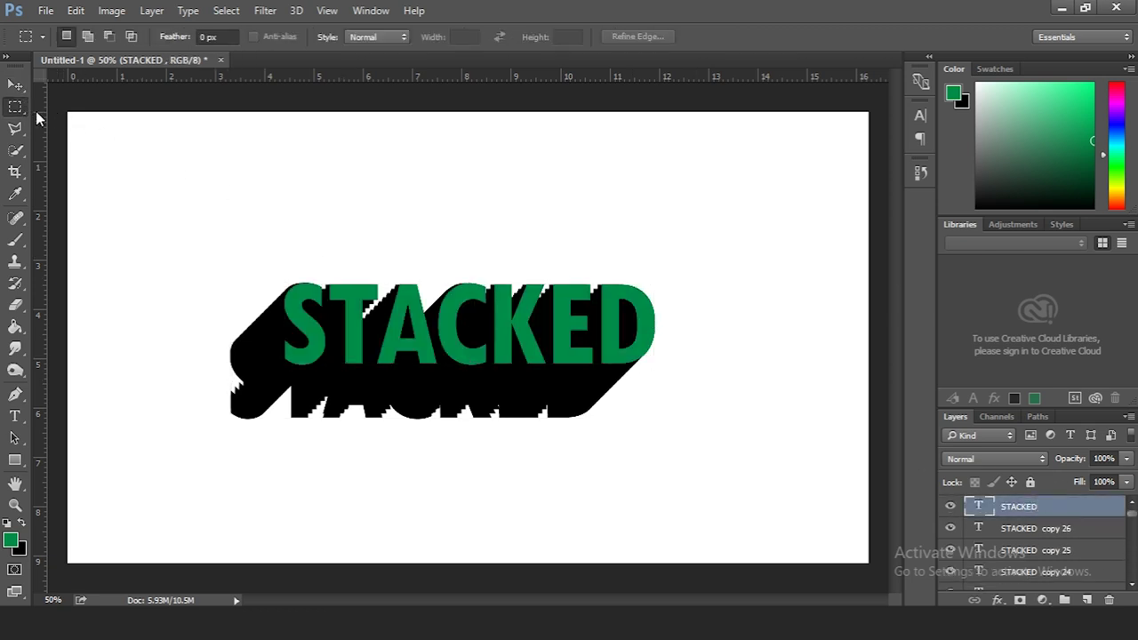
pyautogui.scroll(-2, 1068, 534)
pyautogui.scroll(-2, 1076, 542)
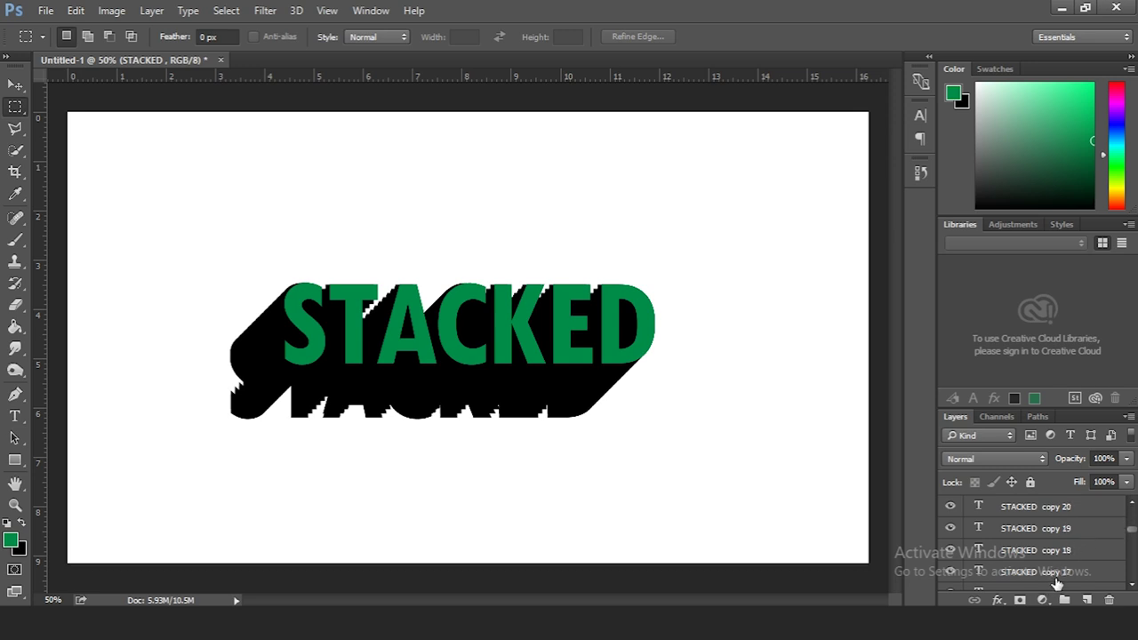
pyautogui.moveTo(1133, 531); pyautogui.dragTo(1133, 580)
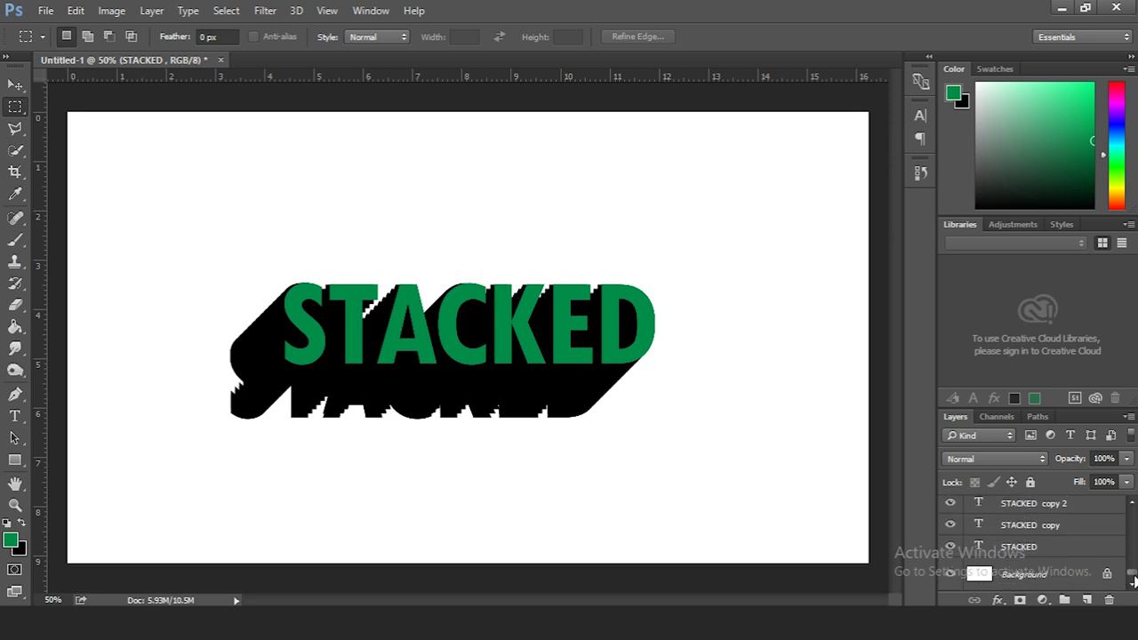
pyautogui.click(982, 580)
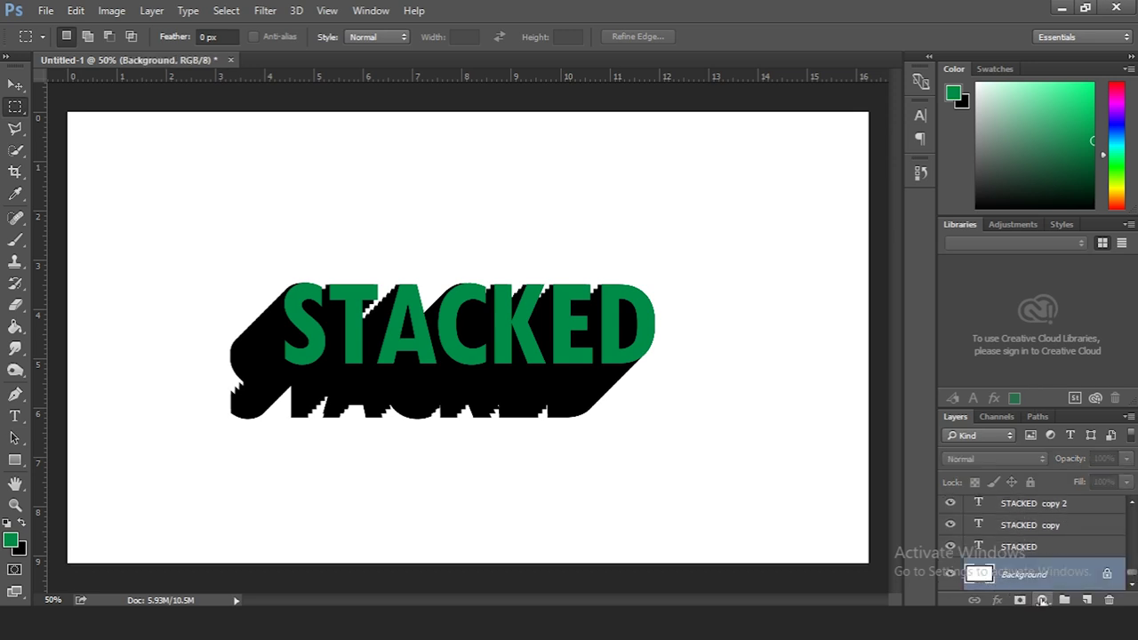
# - Add a reversed black-to-white radial Gradient Fill at 426% scale above Background
pyautogui.click(1040, 600)
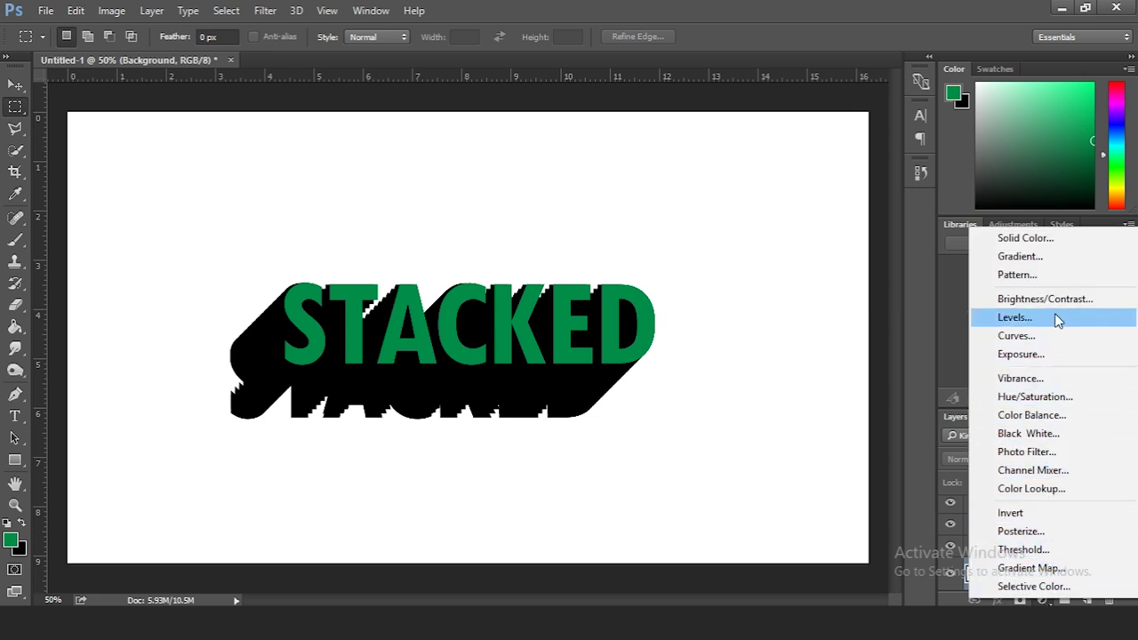
pyautogui.click(1046, 255)
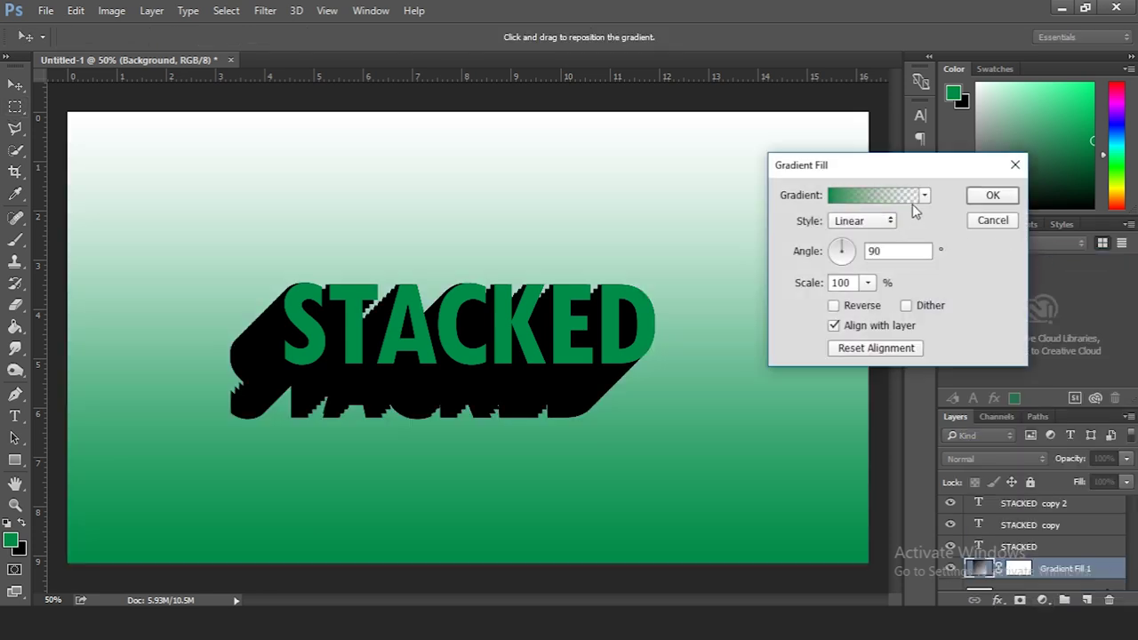
pyautogui.click(923, 196)
pyautogui.click(852, 230)
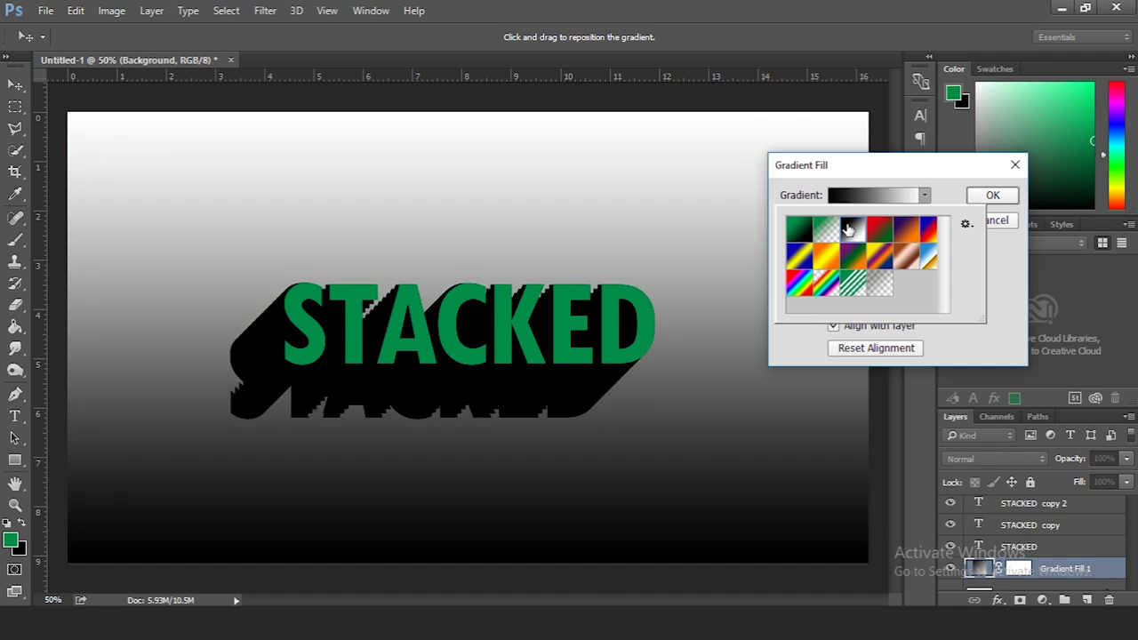
pyautogui.click(955, 184)
pyautogui.click(894, 220)
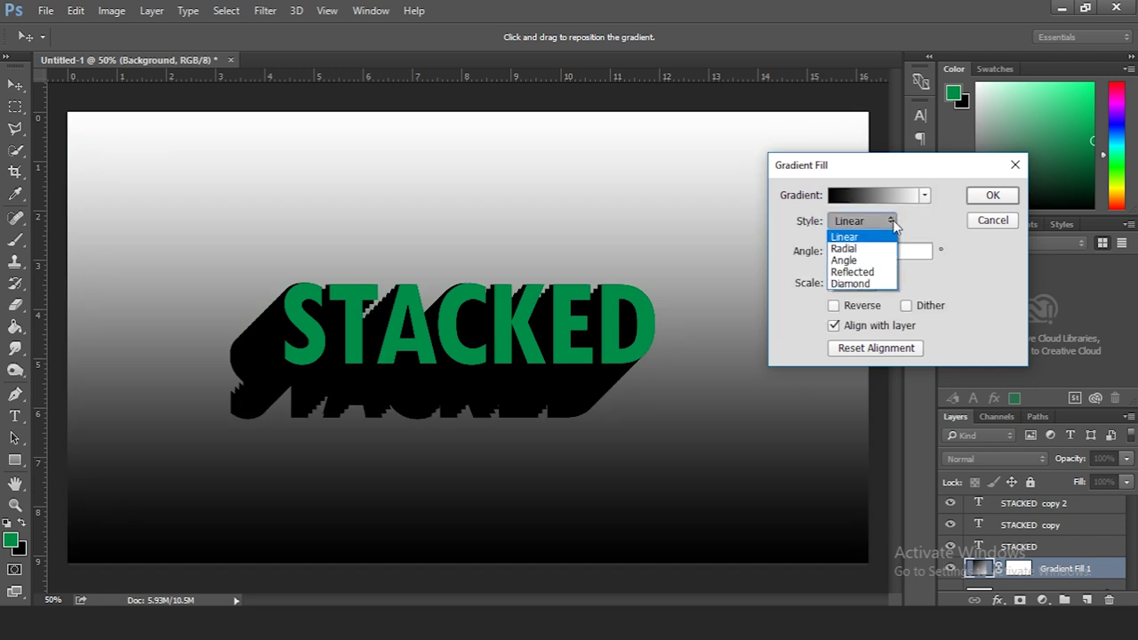
pyautogui.click(871, 248)
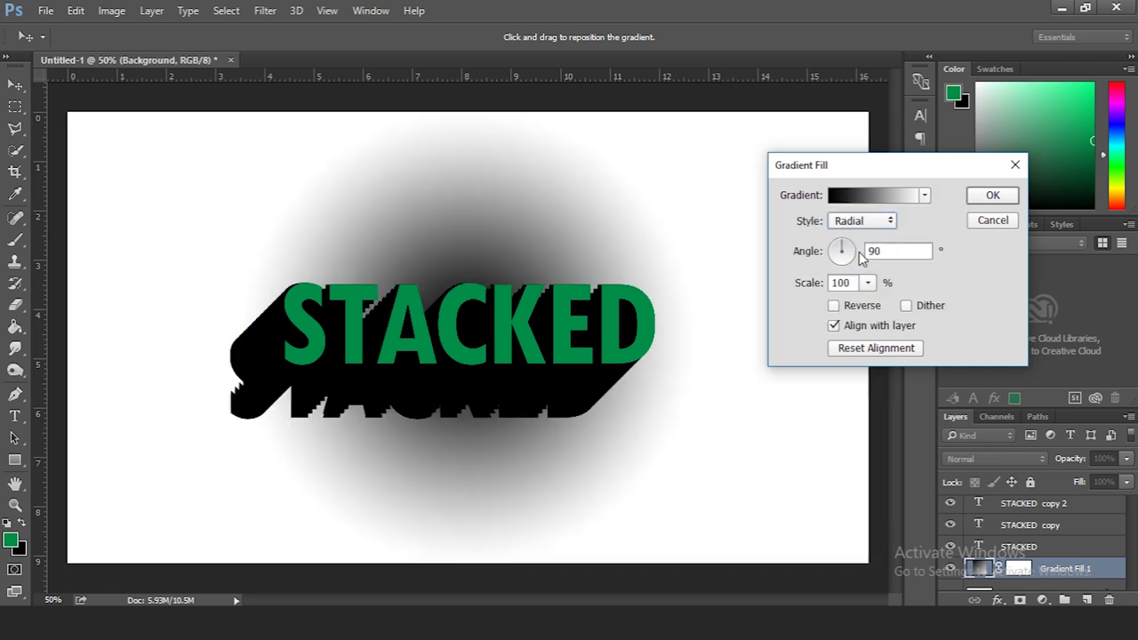
pyautogui.click(834, 306)
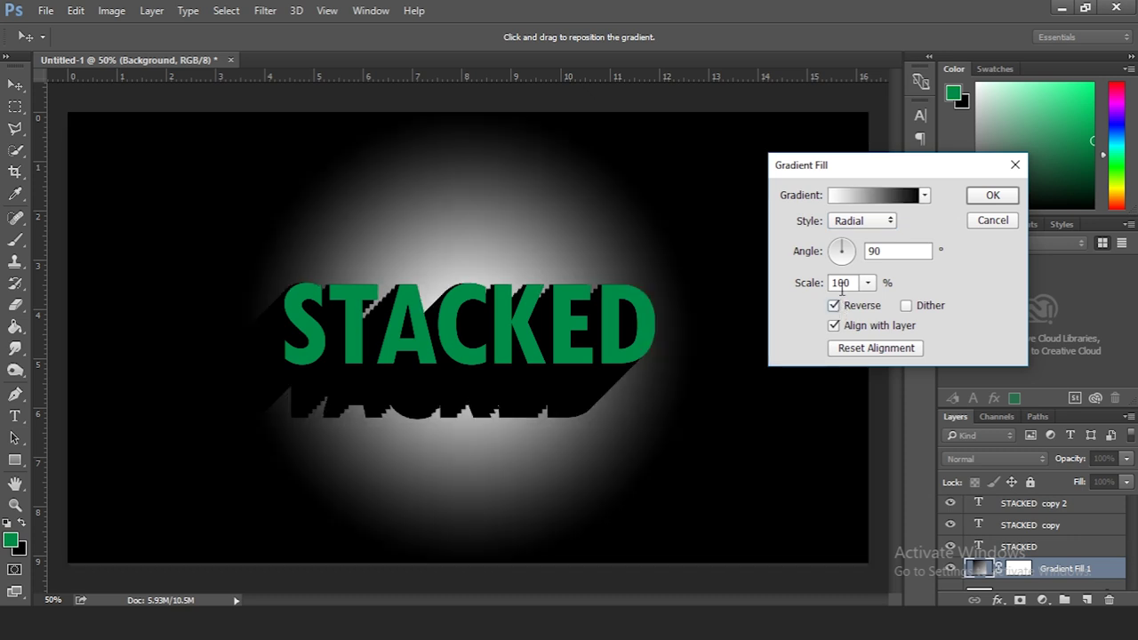
pyautogui.click(867, 283)
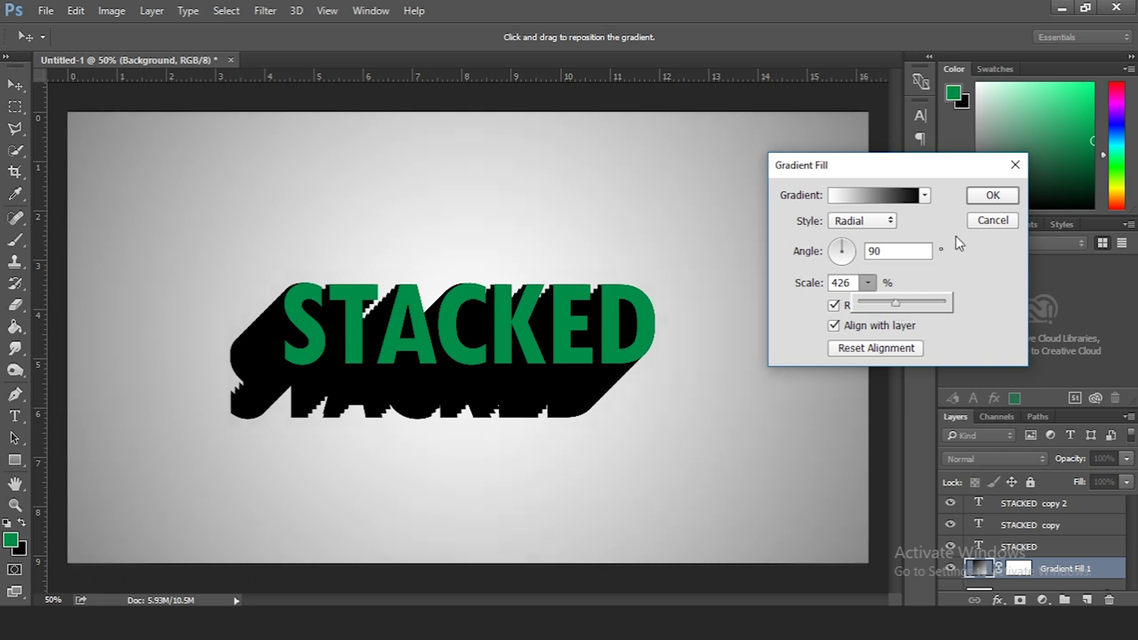
pyautogui.click(983, 195)
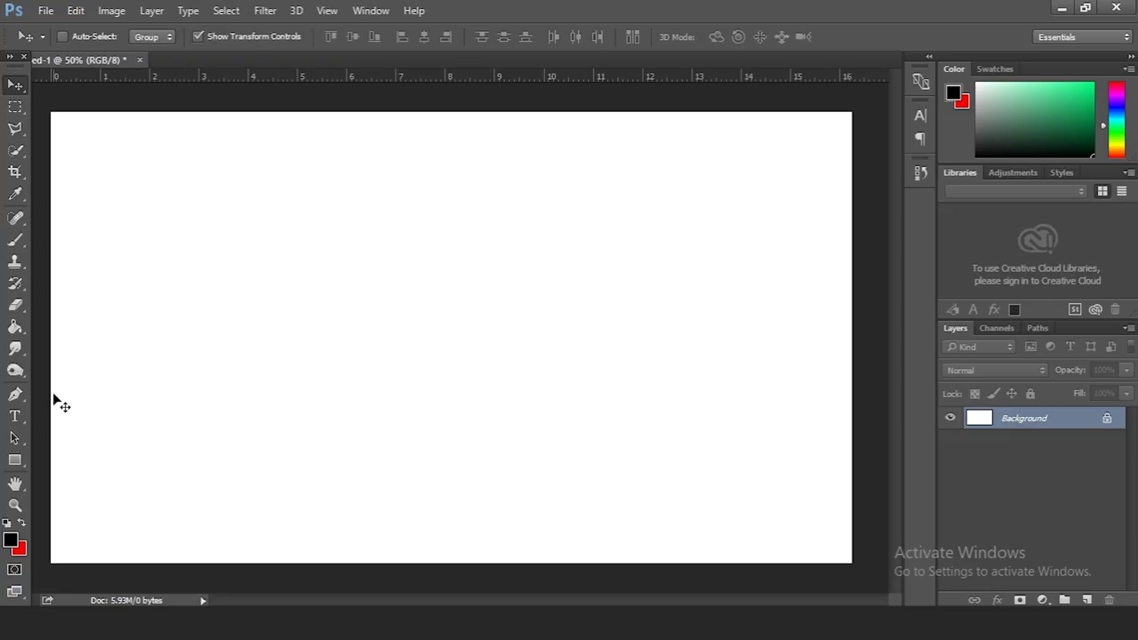
# - Type black REFLECTION text on the canvas at a smaller font size
pyautogui.click(15, 417)
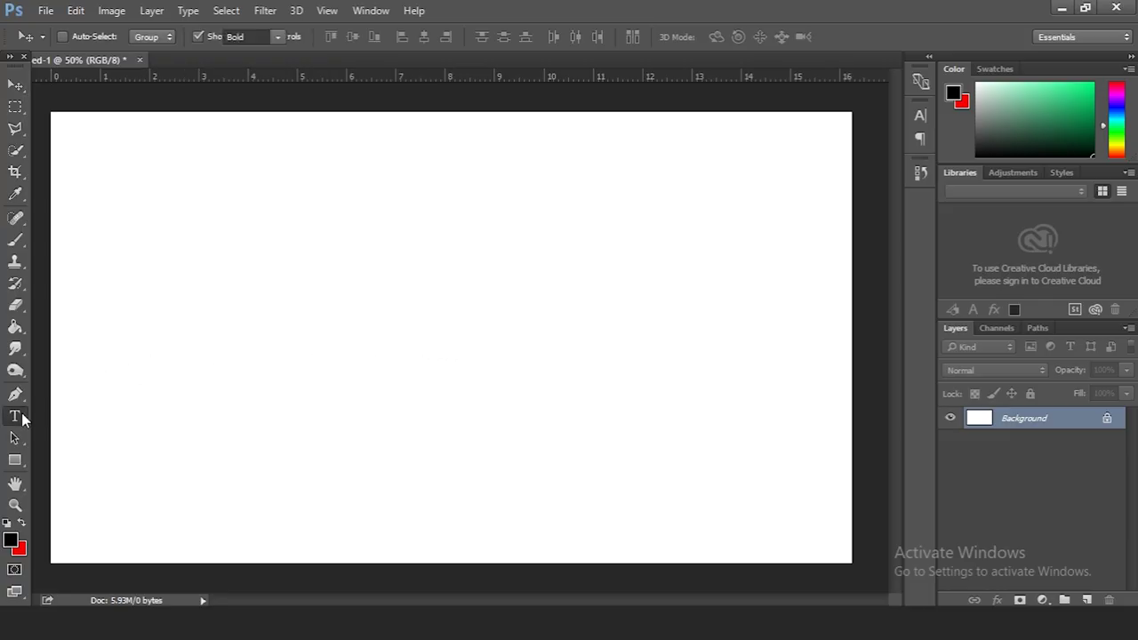
pyautogui.click(408, 325)
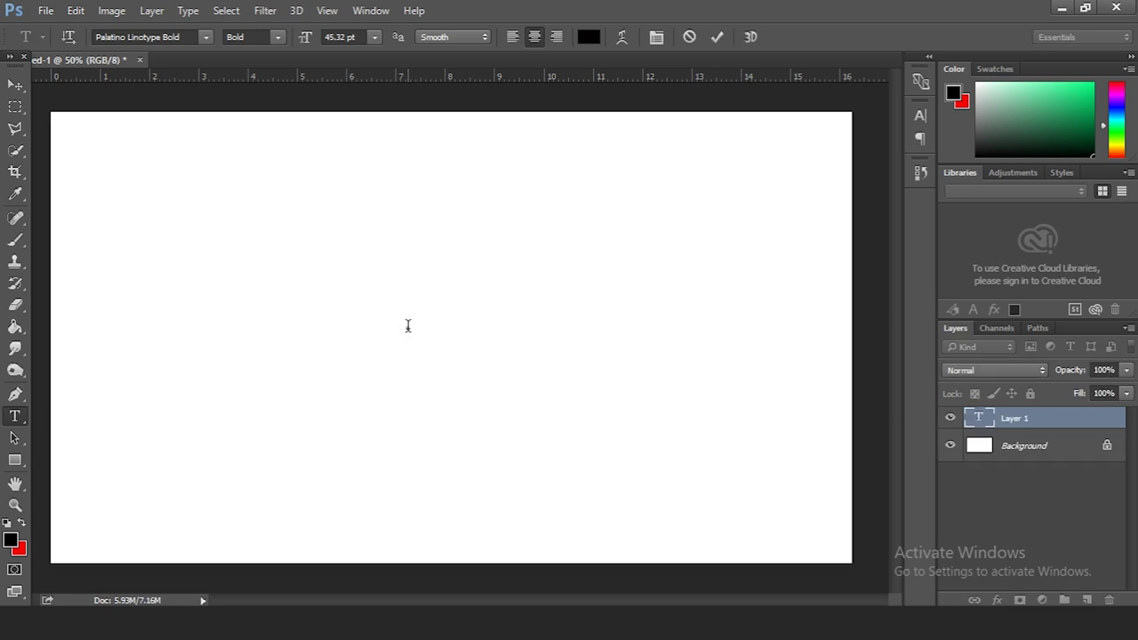
pyautogui.write('REFLECTION')
pyautogui.hotkey('ctrl', 'a')
pyautogui.moveTo(306, 39); pyautogui.dragTo(293, 40)
pyautogui.click(15, 85)
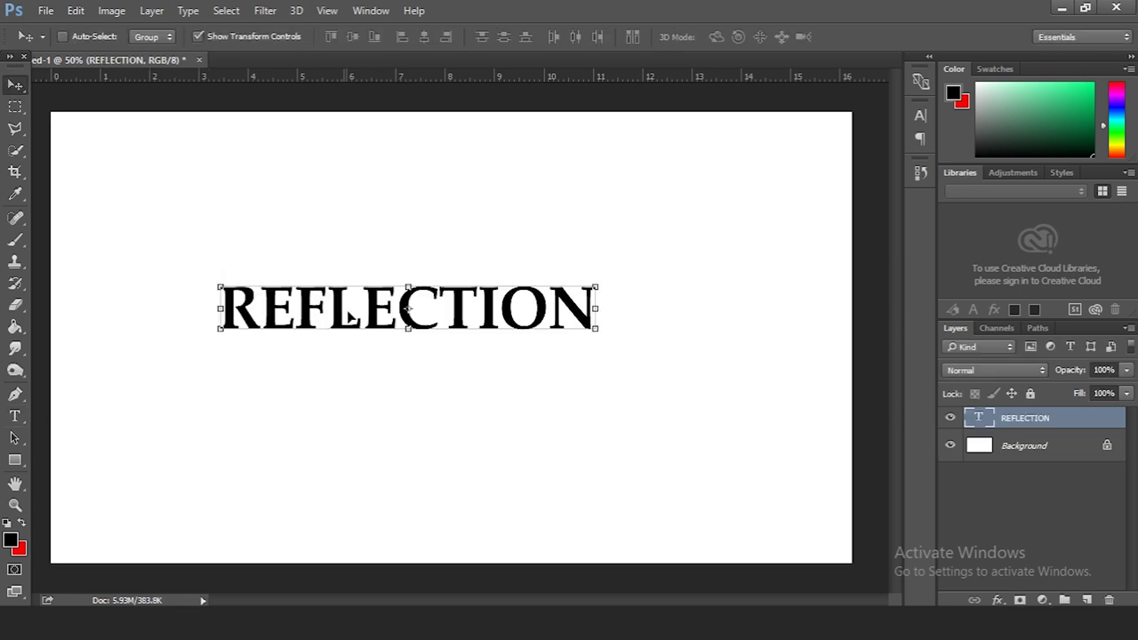
# - Move REFLECTION toward the canvas centre and duplicate its layer
pyautogui.moveTo(346, 315); pyautogui.dragTo(392, 323)
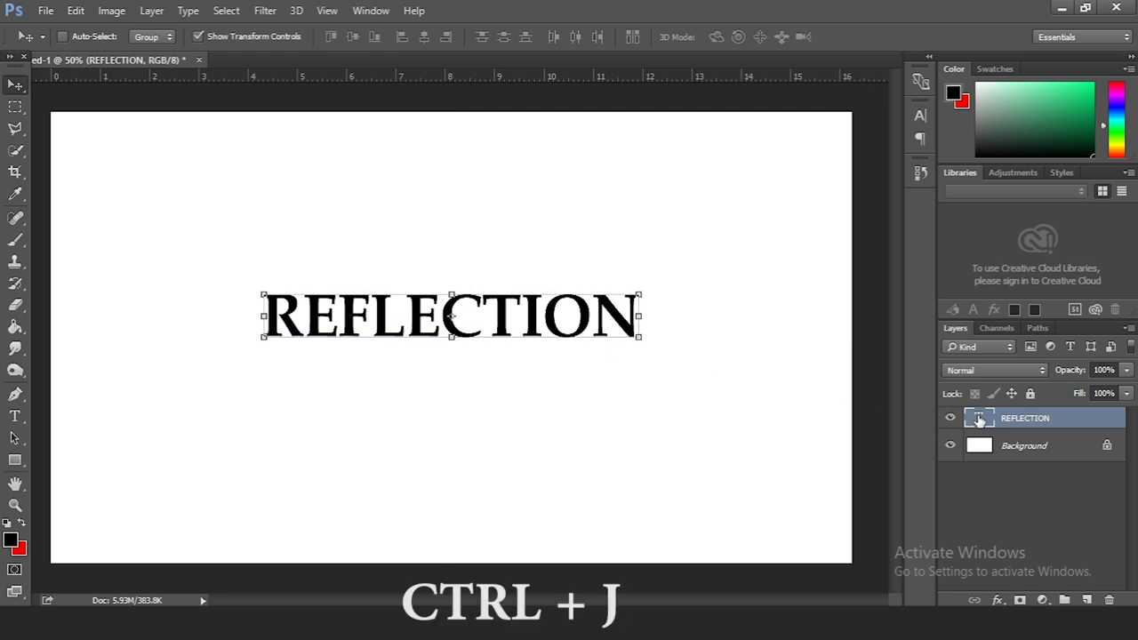
pyautogui.hotkey('ctrl', 'j')
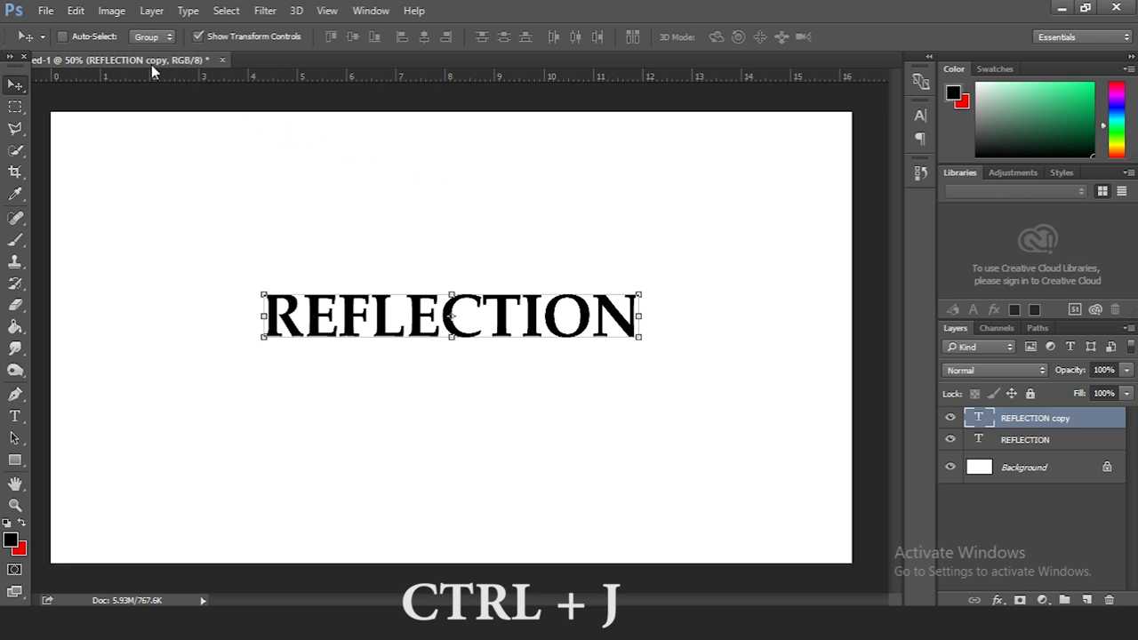
pyautogui.click(76, 12)
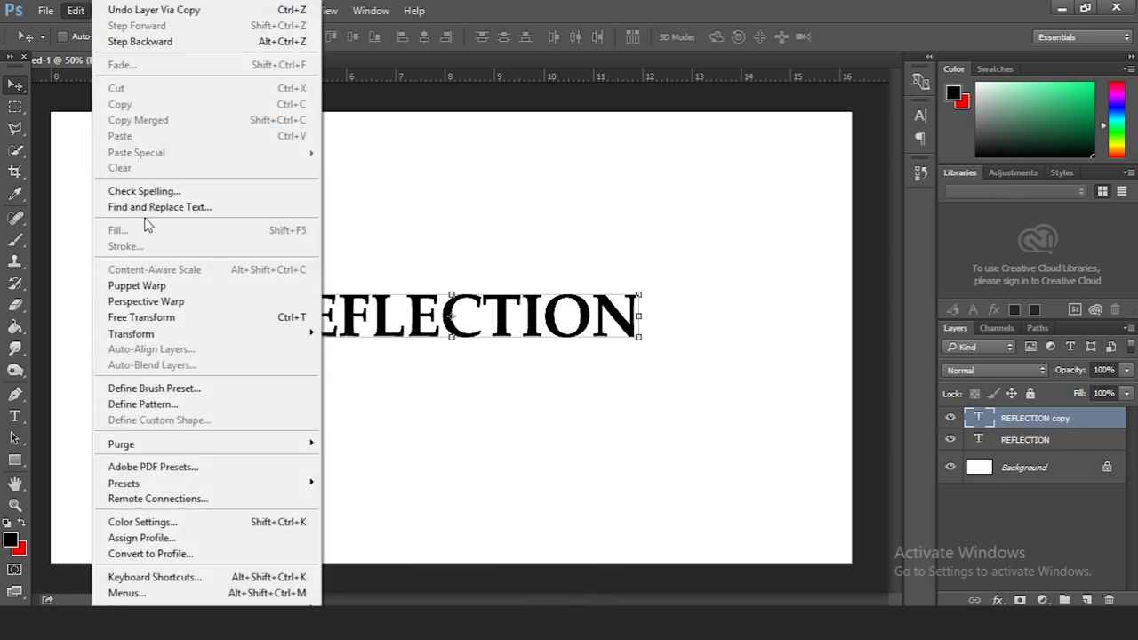
pyautogui.moveTo(130, 334)
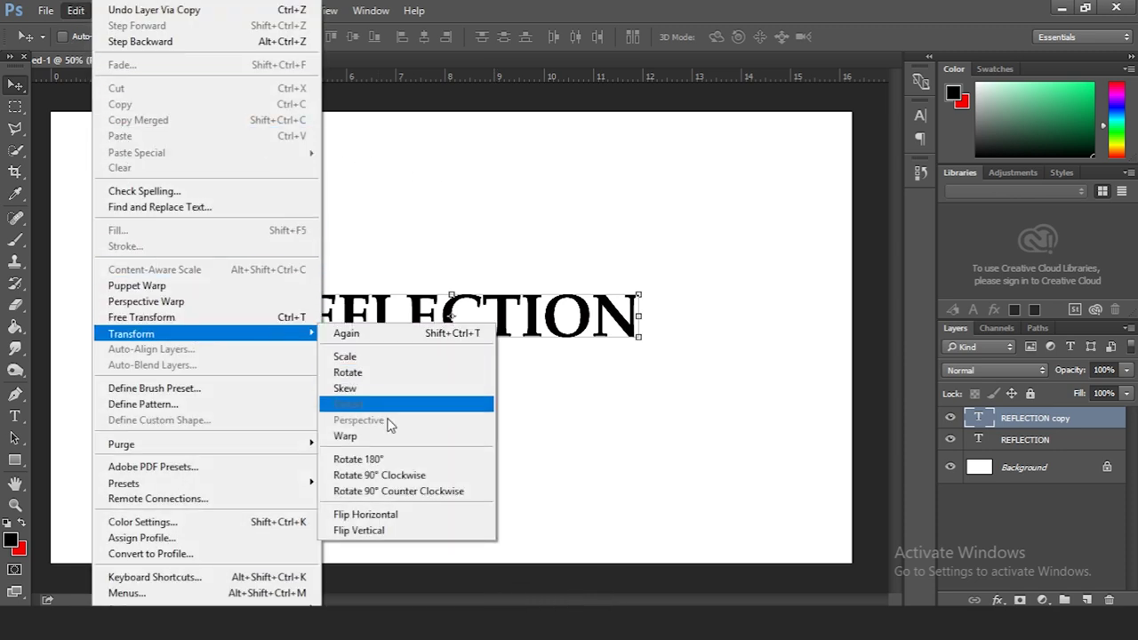
# - Flip the REFLECTION copy vertically, place it below the original, and add a layer mask
pyautogui.click(389, 531)
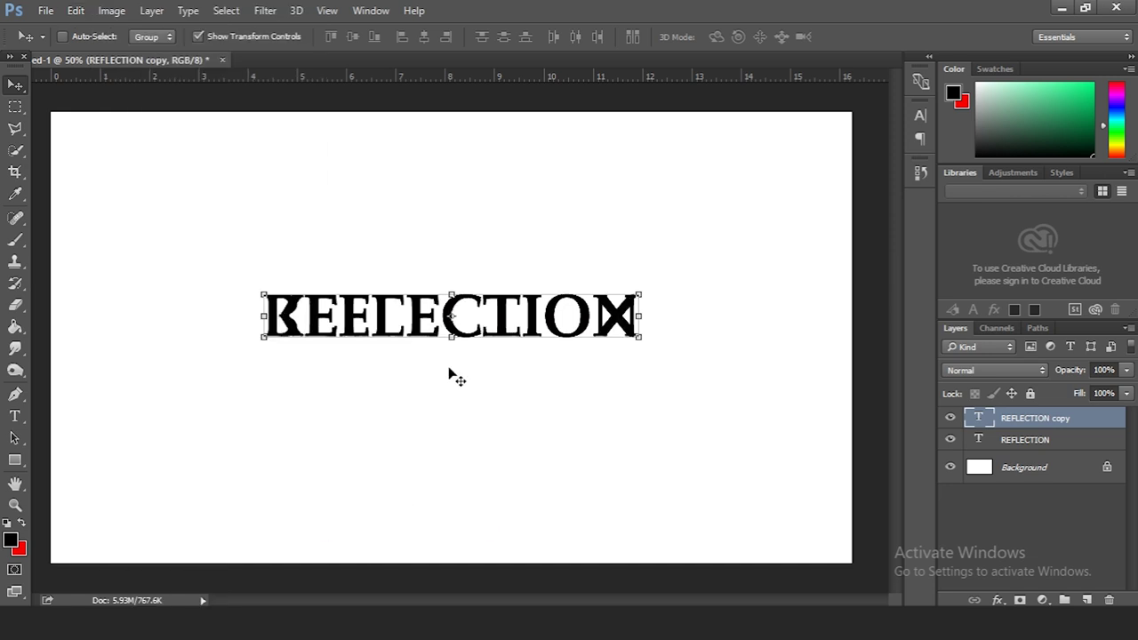
pyautogui.moveTo(485, 313)
pyautogui.mouseDown()
pyautogui.moveTo(484, 356)
pyautogui.moveTo(529, 374)
pyautogui.mouseUp()
pyautogui.scroll(2, 498, 355)
pyautogui.scroll(1, 534, 374)
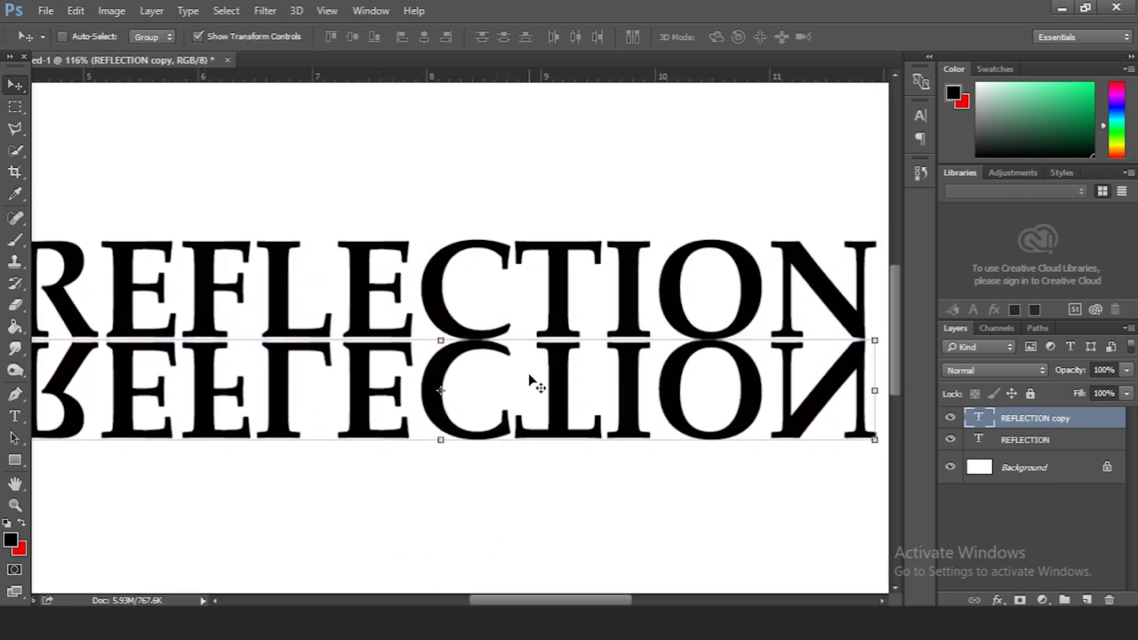
pyautogui.scroll(-3, 570, 391)
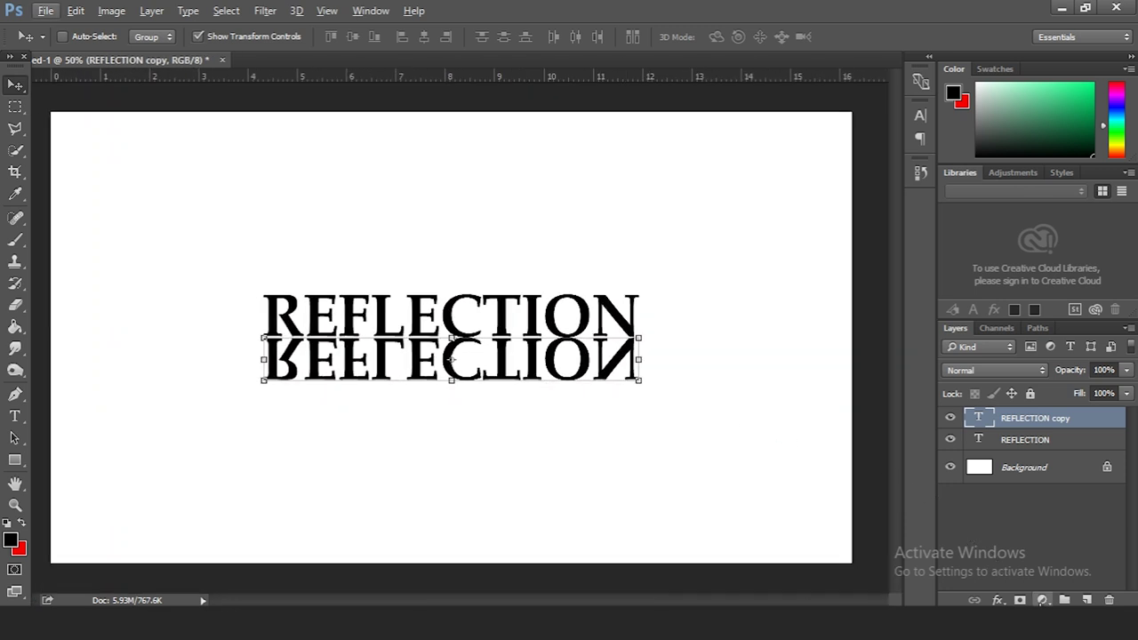
pyautogui.click(1020, 600)
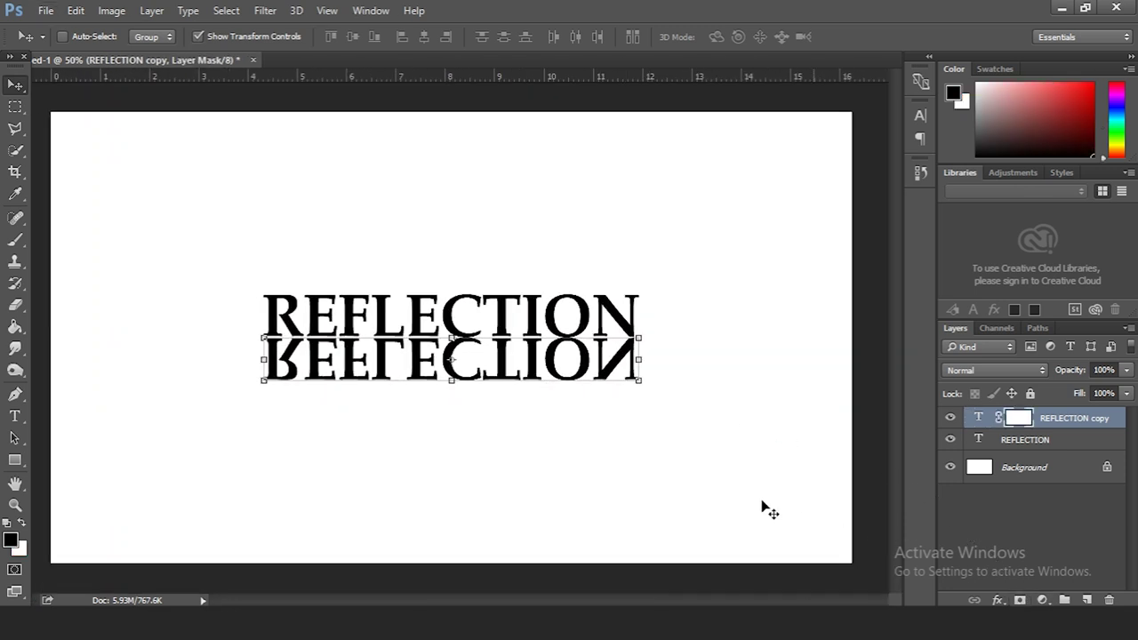
# - Set the foreground colour to black
pyautogui.click(10, 540)
pyautogui.moveTo(750, 313); pyautogui.dragTo(827, 341)
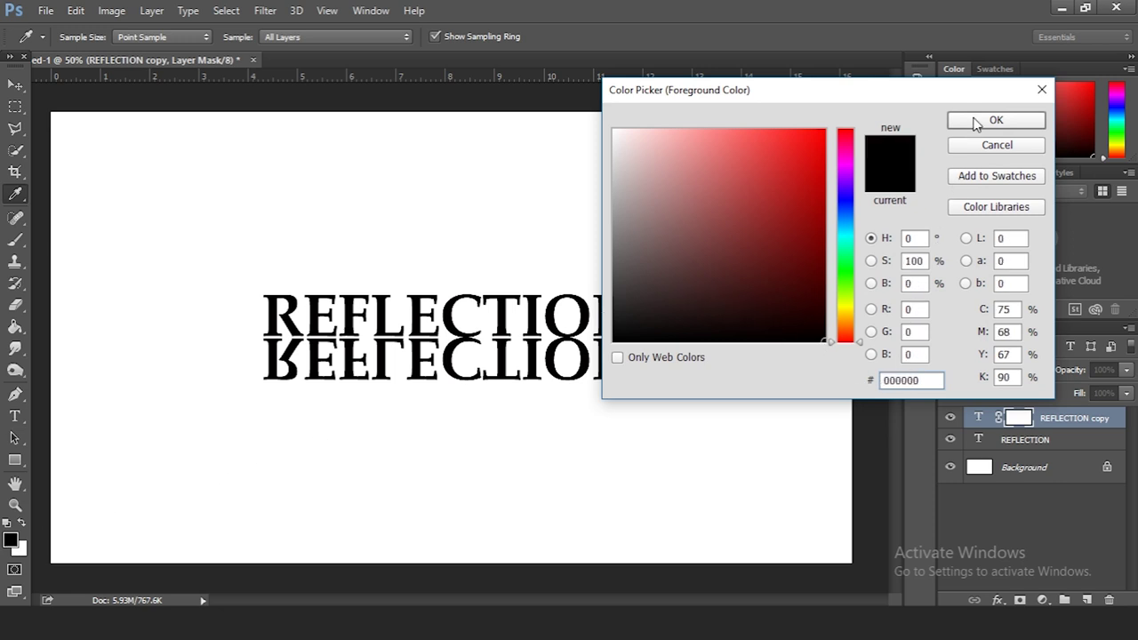
pyautogui.click(976, 124)
# - Drag a vertical gradient on the flipped copy's layer mask so the reflection fades out
pyautogui.press('v')
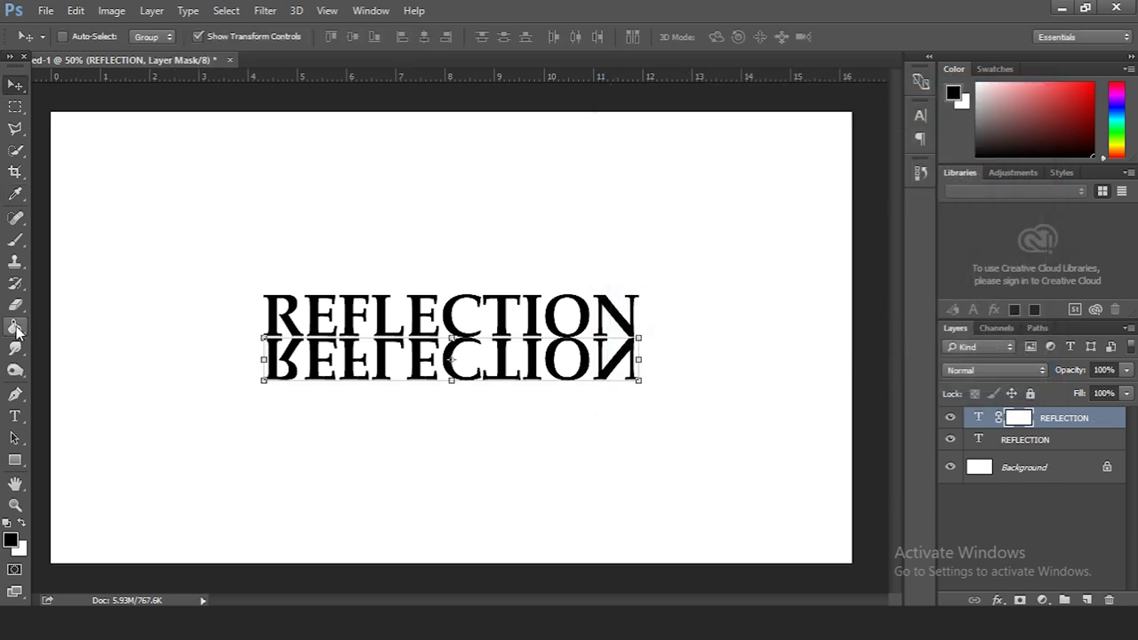
pyautogui.moveTo(14, 326); pyautogui.dragTo(80, 324)
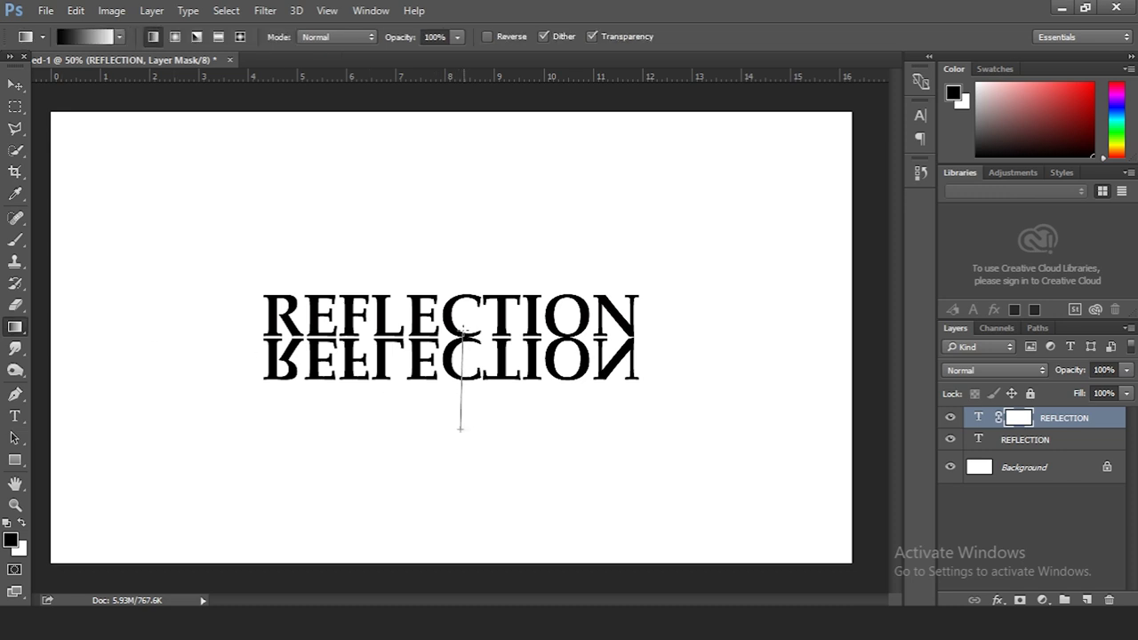
pyautogui.moveTo(461, 430); pyautogui.dragTo(459, 427)
pyautogui.moveTo(461, 384)
pyautogui.mouseDown()
pyautogui.moveTo(470, 394)
pyautogui.moveTo(465, 376)
pyautogui.mouseUp()
pyautogui.moveTo(460, 313)
pyautogui.mouseDown()
pyautogui.moveTo(459, 389)
pyautogui.moveTo(466, 321)
pyautogui.mouseUp()
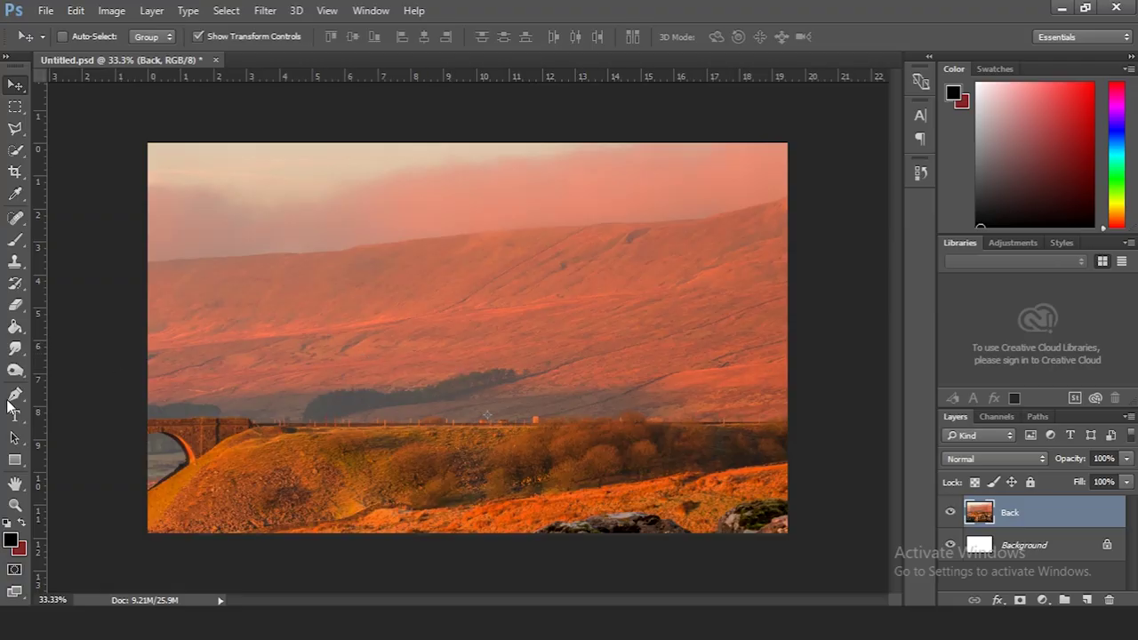
# - Add white text 'BEHIND' in the middle of the landscape photo
pyautogui.press('t')
pyautogui.click(410, 388)
pyautogui.write('BE')
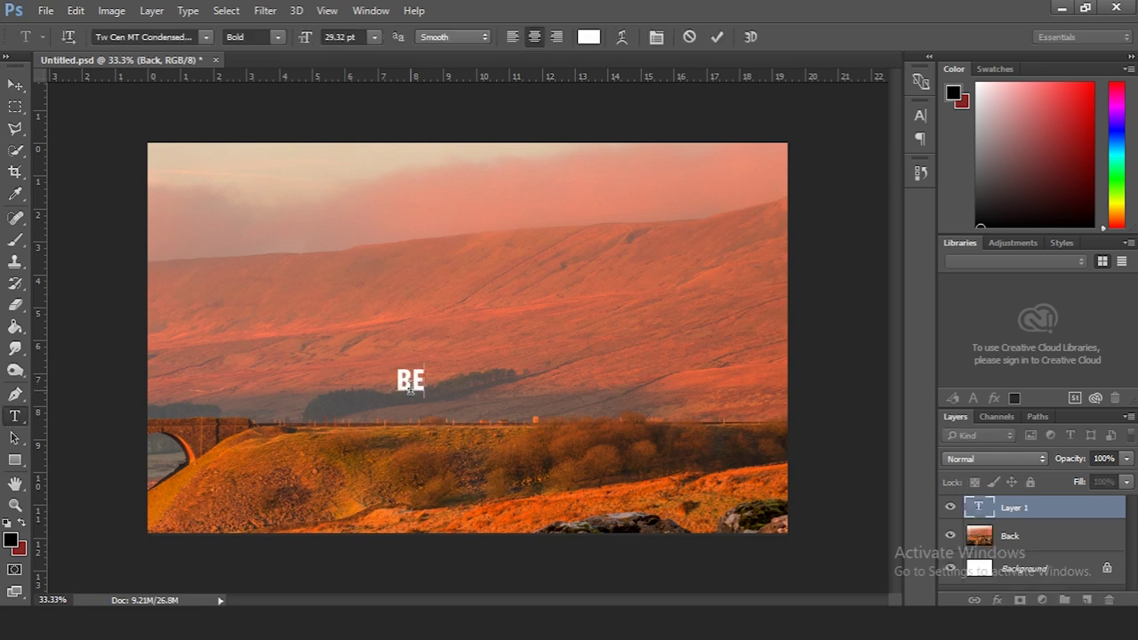
pyautogui.write('HIND')
pyautogui.hotkey('ctrl', 'Return')
# - Scale the BEHIND text to roughly 586% wide by 841% tall across the horizon
pyautogui.press('v')
pyautogui.hotkey('ctrl', 't')
pyautogui.moveTo(454, 367); pyautogui.dragTo(813, 217)
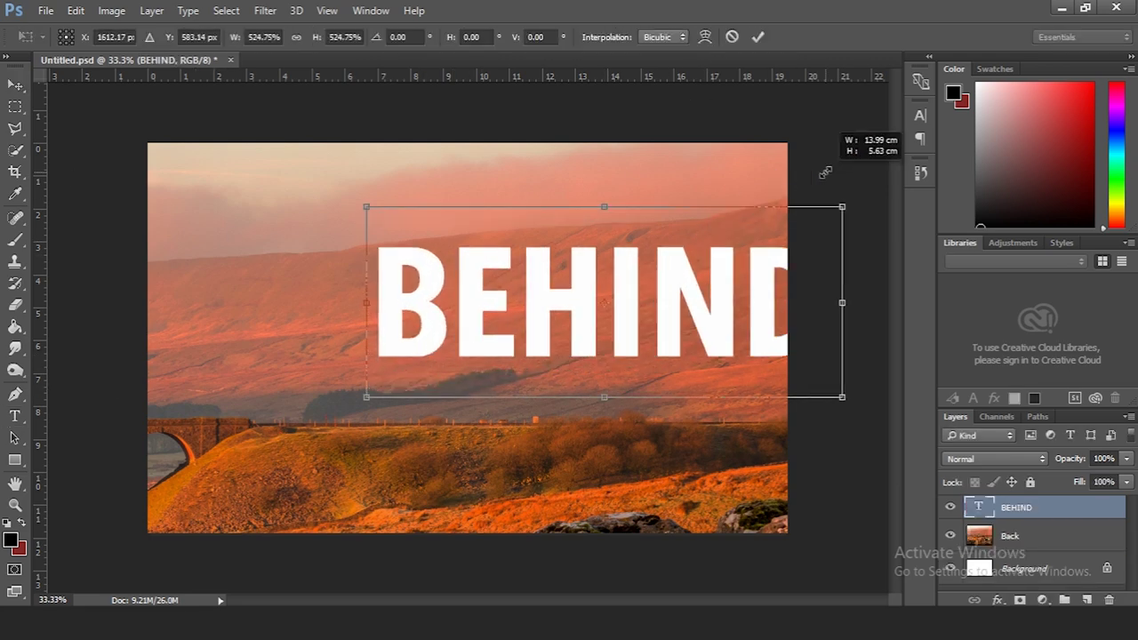
pyautogui.moveTo(681, 333); pyautogui.dragTo(562, 408)
pyautogui.moveTo(487, 282); pyautogui.dragTo(487, 190)
pyautogui.moveTo(249, 190); pyautogui.dragTo(243, 208)
pyautogui.moveTo(569, 383); pyautogui.dragTo(557, 399)
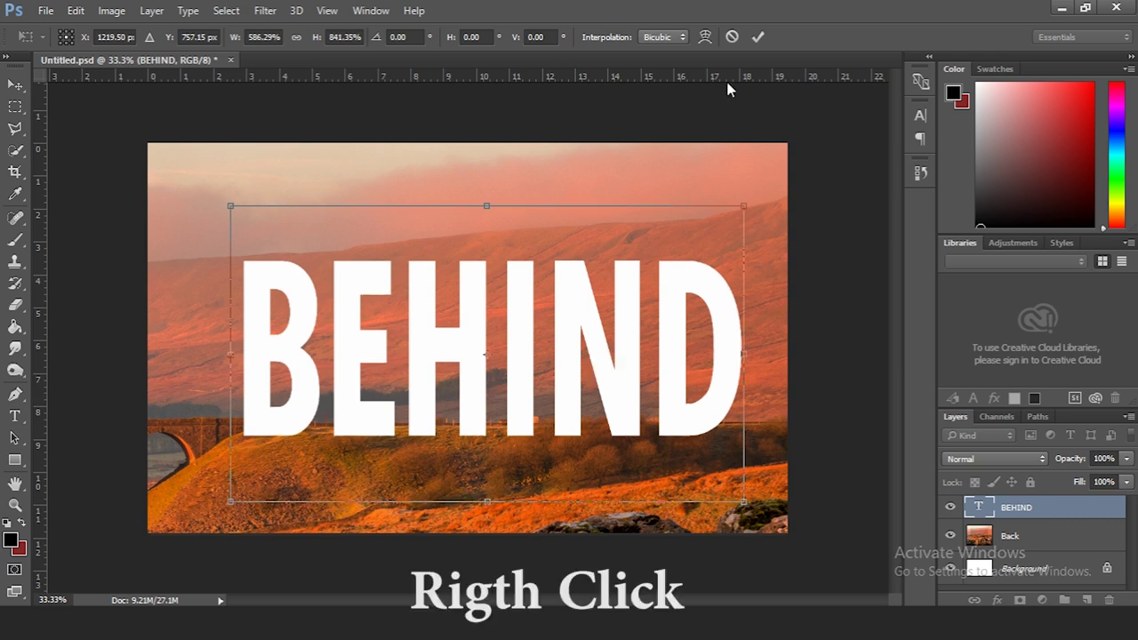
# - Rasterize the BEHIND type layer and give it a white layer mask
pyautogui.press('Return')
pyautogui.rightClick(1041, 505)
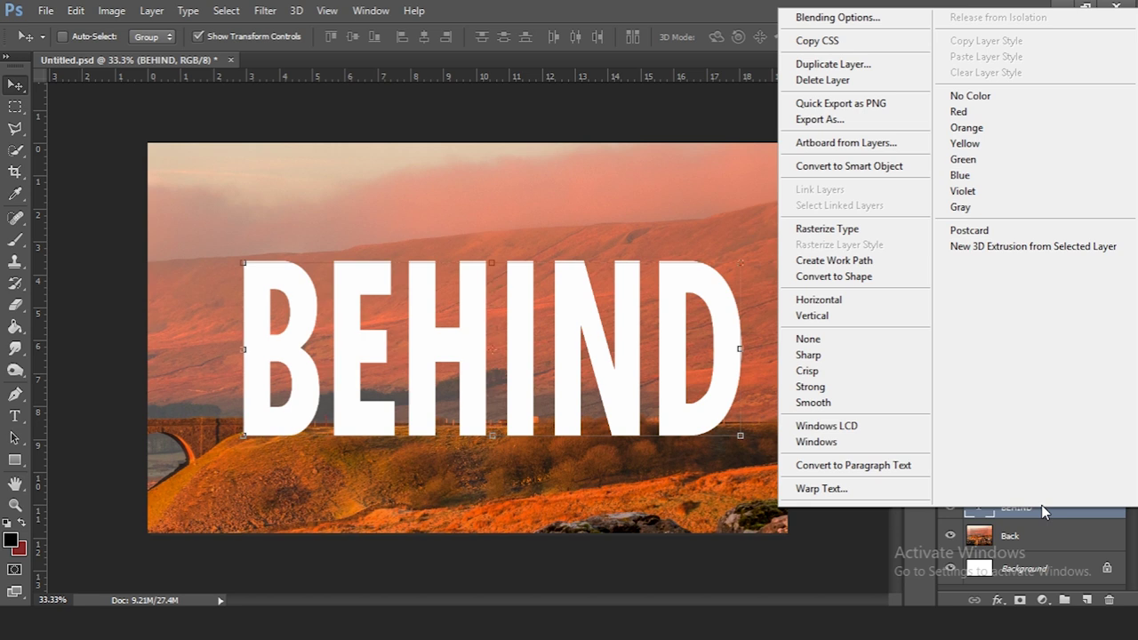
pyautogui.click(874, 237)
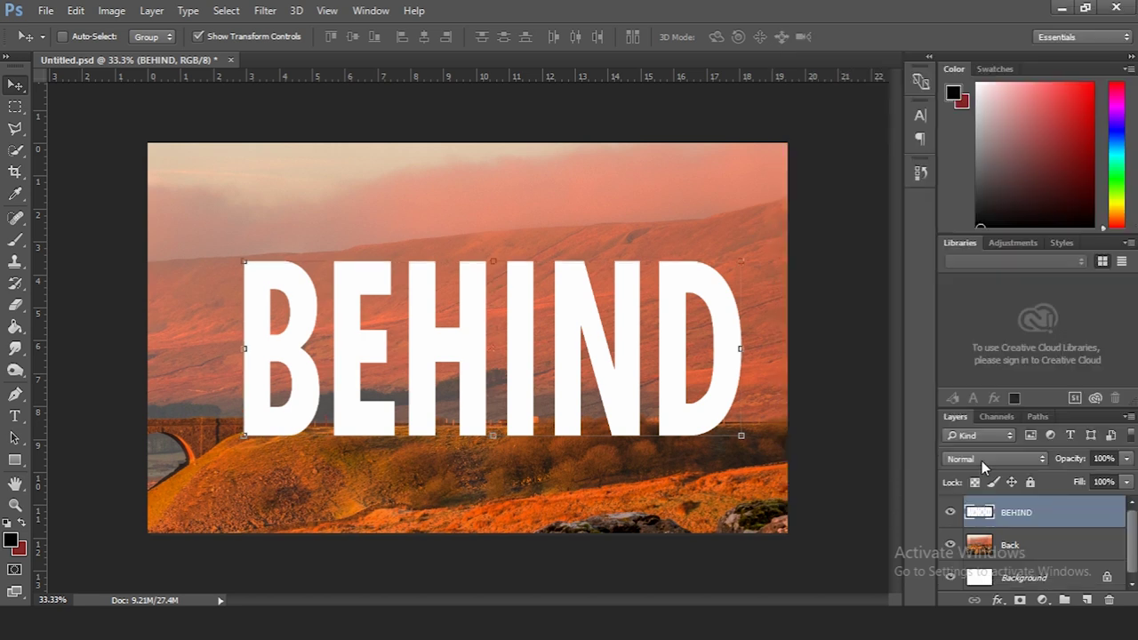
pyautogui.click(1020, 600)
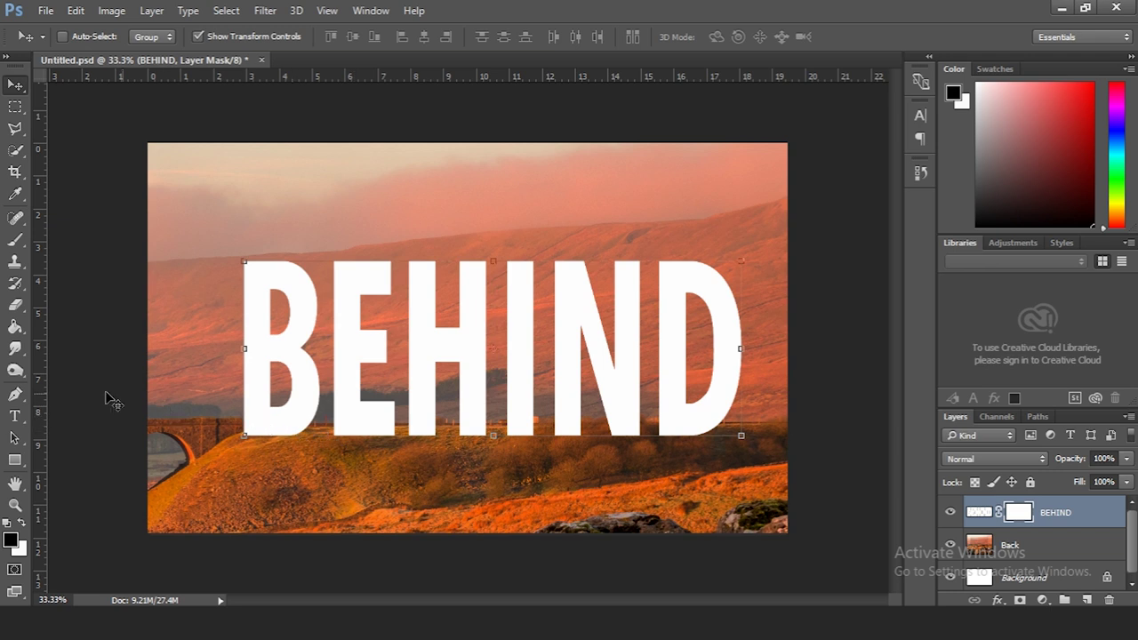
pyautogui.click(15, 394)
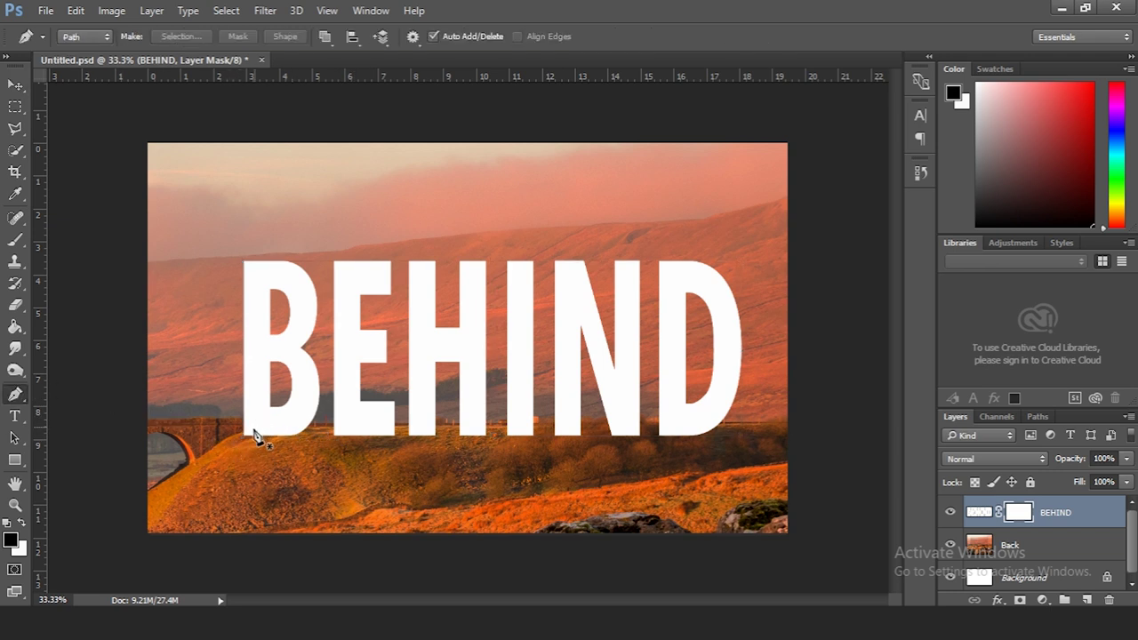
# - Lower the BEHIND layer's opacity so the horizon shows through
pyautogui.scroll(3, 253, 436)
pyautogui.scroll(2, 244, 465)
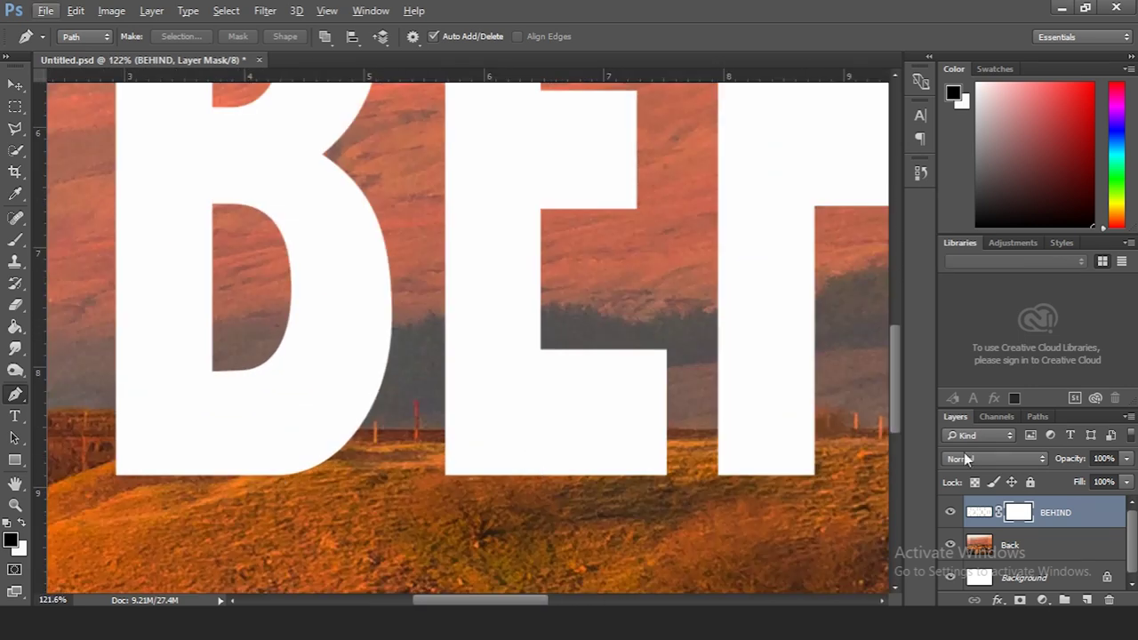
pyautogui.click(979, 512)
pyautogui.moveTo(1076, 459); pyautogui.dragTo(1041, 464)
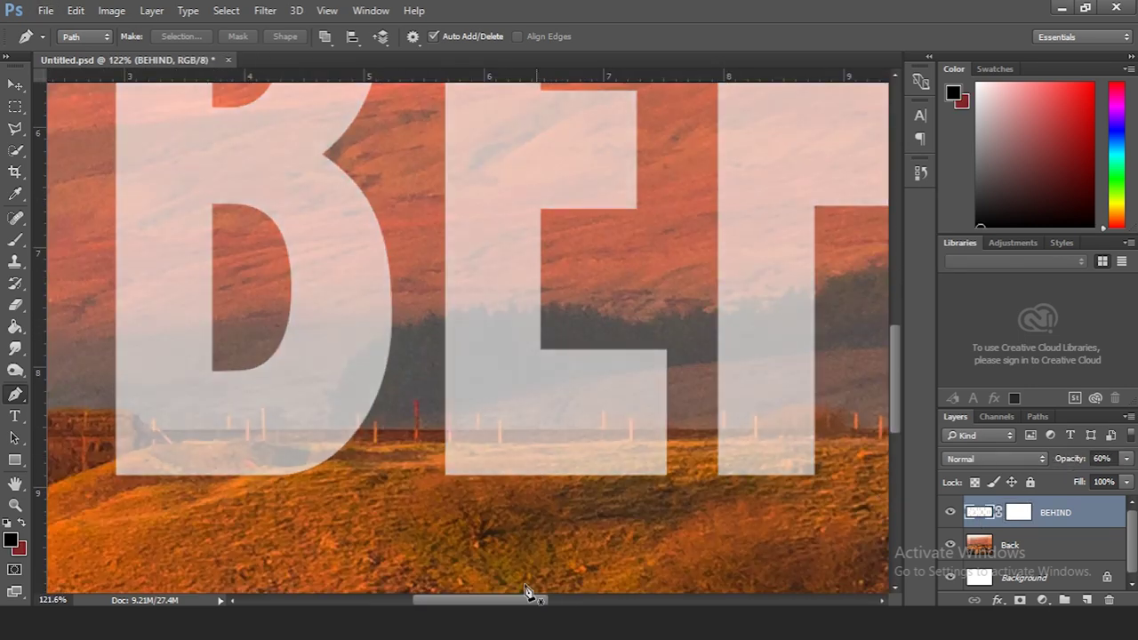
pyautogui.moveTo(534, 597); pyautogui.dragTo(502, 597)
# - Start a pen path along the horizon's trees and fence line, with BEHIND faded to 29% opacity
pyautogui.scroll(2, 336, 452)
pyautogui.moveTo(296, 397); pyautogui.dragTo(416, 425)
pyautogui.click(798, 424)
pyautogui.hscroll(5, 798, 424)
pyautogui.moveTo(489, 424); pyautogui.dragTo(511, 397)
pyautogui.click(859, 425)
pyautogui.hscroll(5, 546, 426)
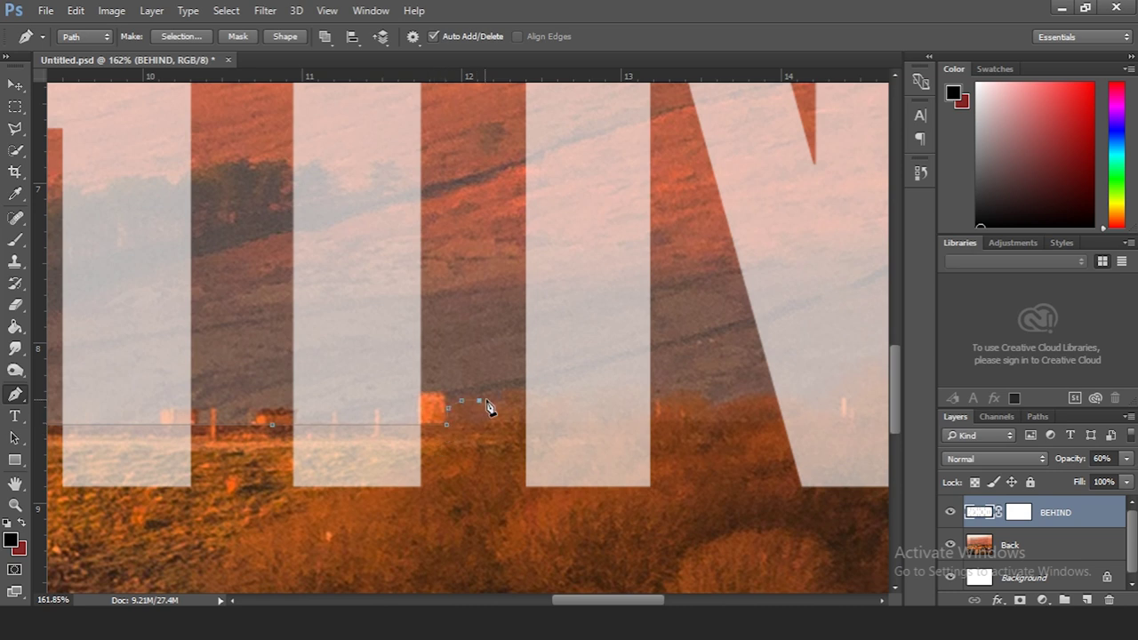
pyautogui.press('2')
pyautogui.press('9')
# - Extend the path along the tree line and close it below the ground
pyautogui.moveTo(677, 421); pyautogui.dragTo(780, 422)
pyautogui.moveTo(670, 598); pyautogui.dragTo(701, 599)
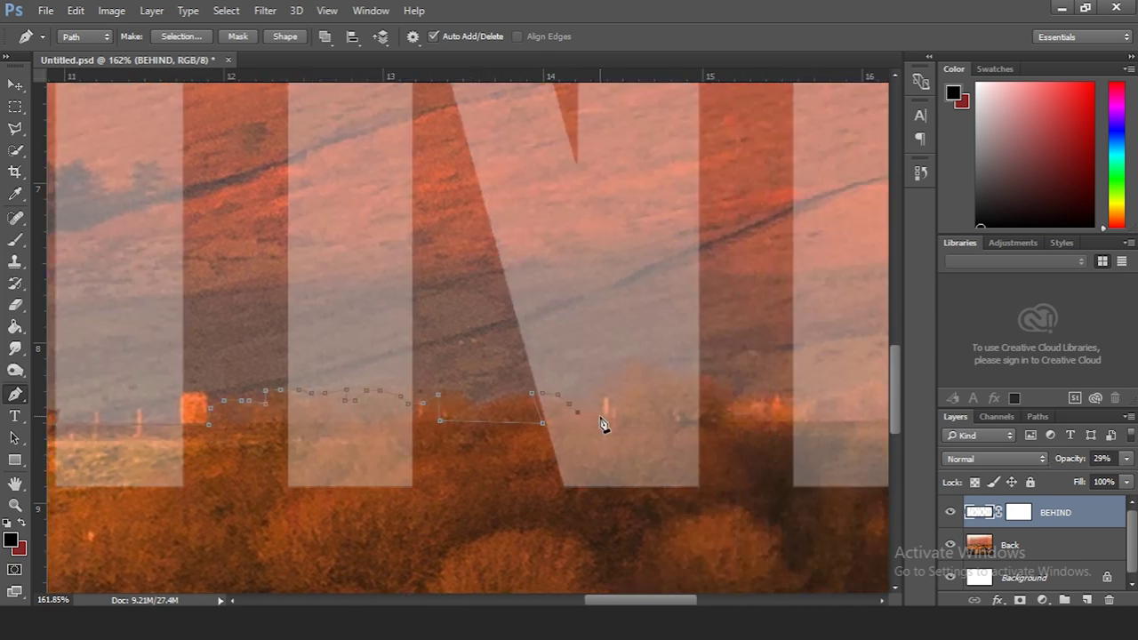
pyautogui.hscroll(5, 790, 427)
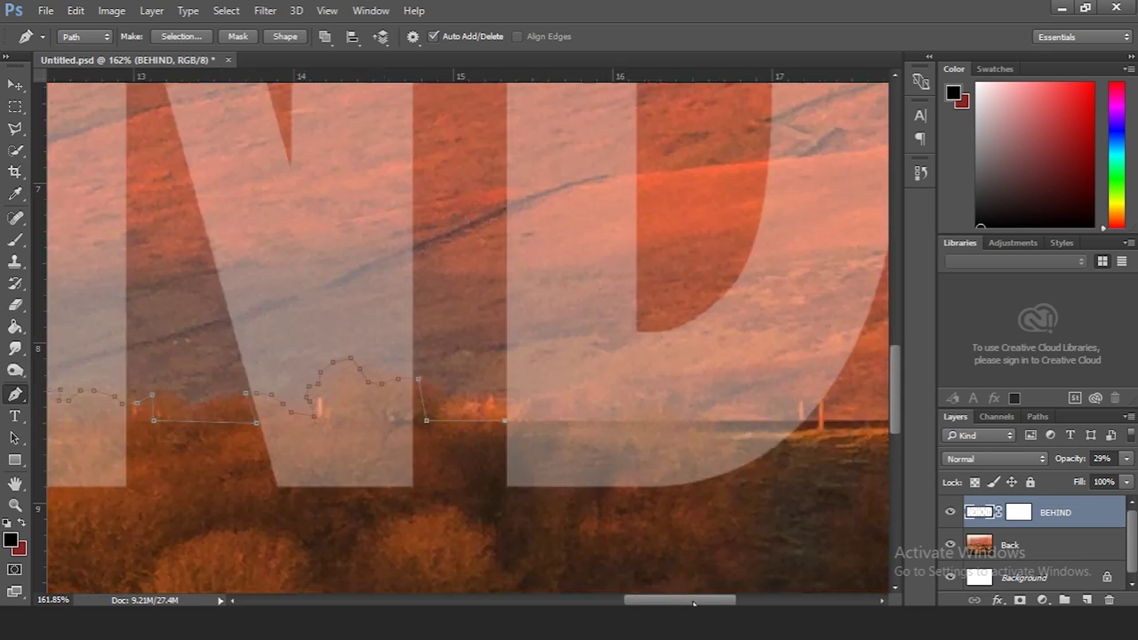
pyautogui.hscroll(5, 516, 427)
pyautogui.scroll(-3, 496, 453)
pyautogui.hscroll(-3, 496, 453)
pyautogui.scroll(-2, 497, 453)
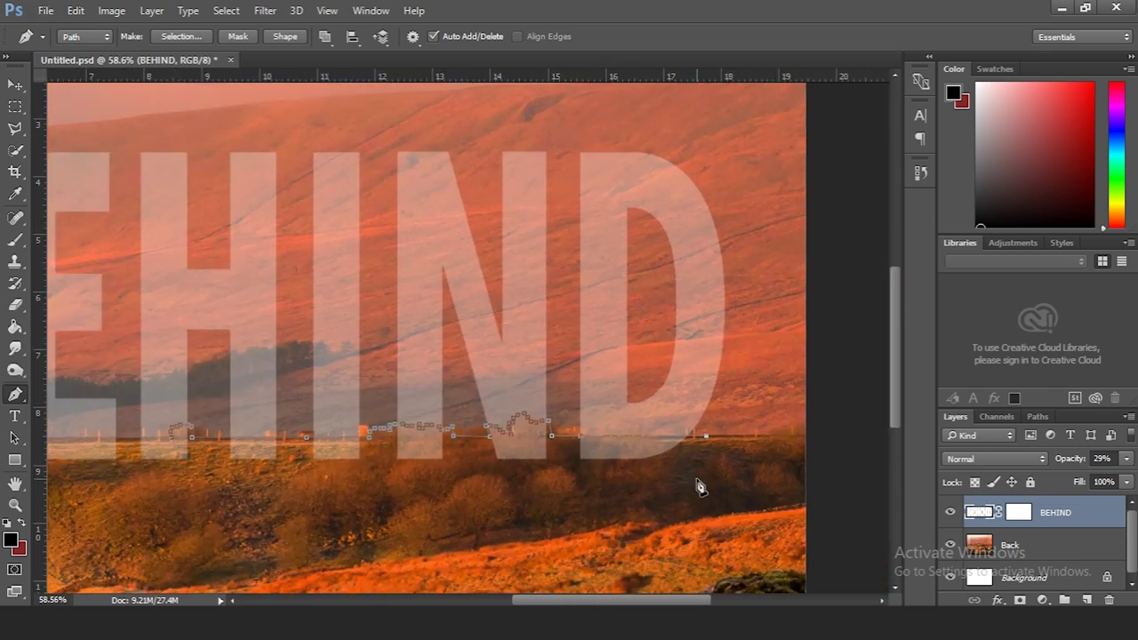
pyautogui.hscroll(-3, 249, 483)
pyautogui.click(173, 491)
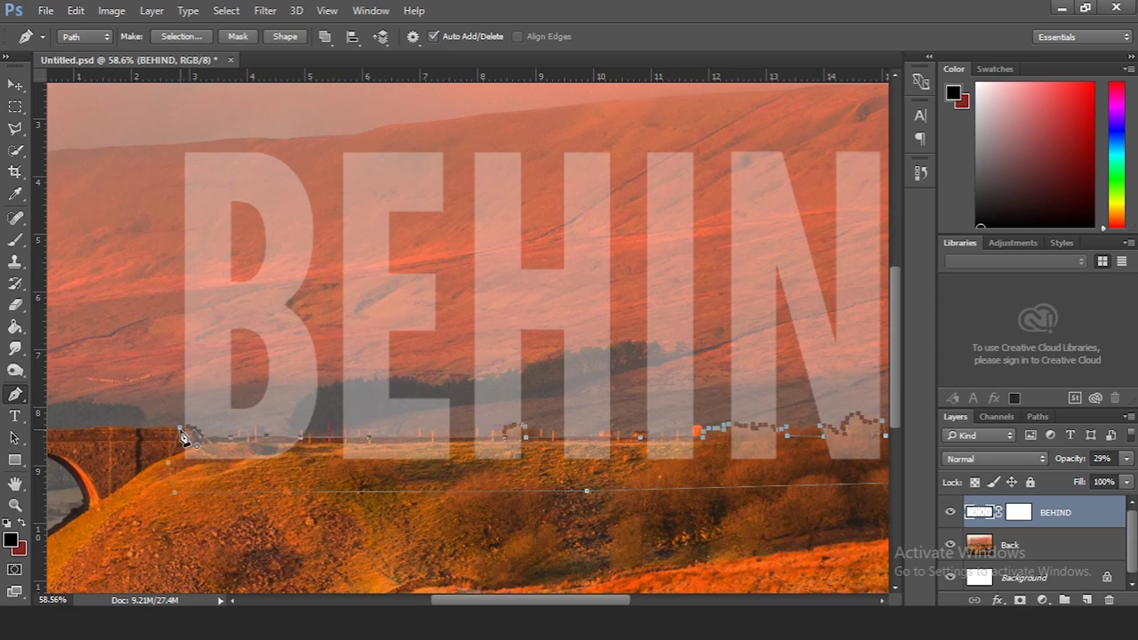
pyautogui.rightClick(357, 466)
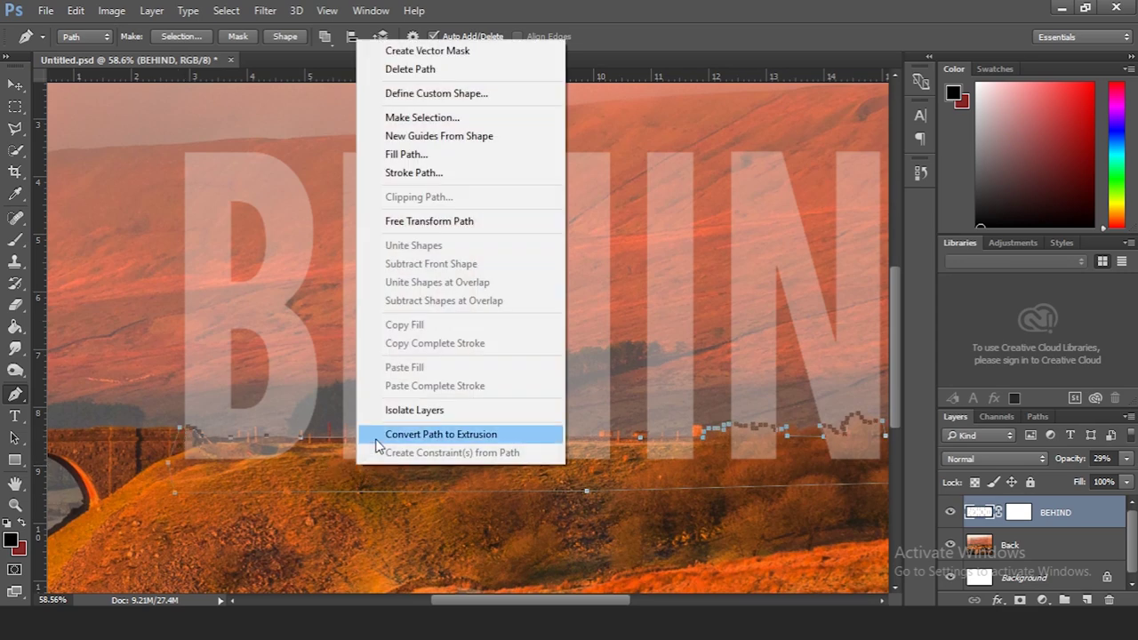
# - Turn the horizon path into a selection and fill BEHIND's mask black below the horizon
pyautogui.click(455, 117)
pyautogui.click(646, 181)
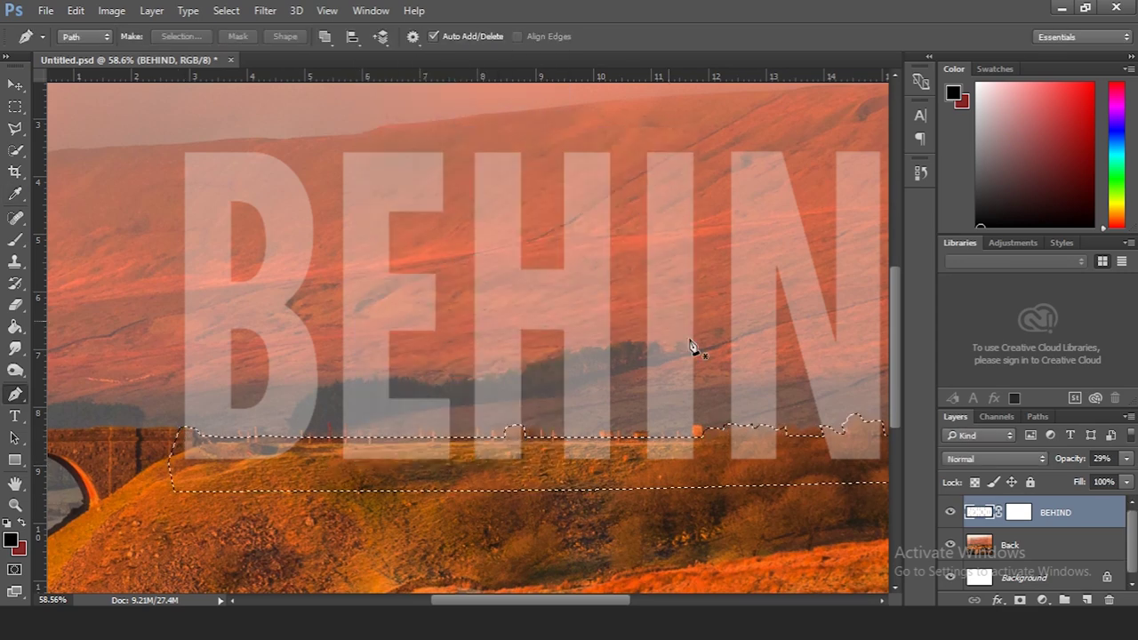
pyautogui.click(1019, 513)
pyautogui.press('g')
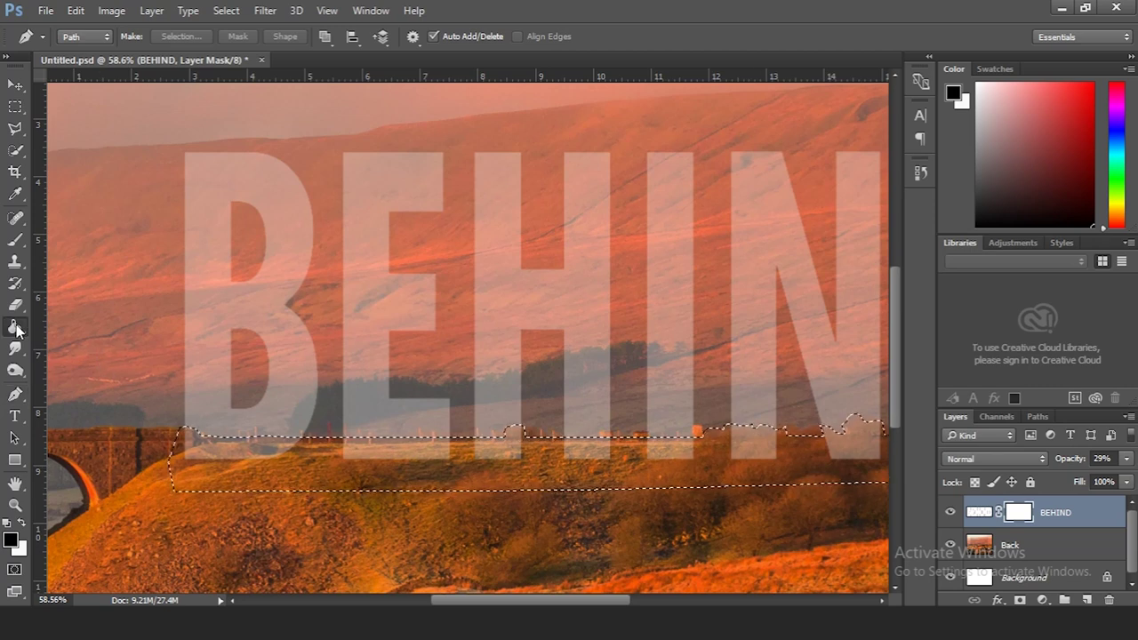
pyautogui.click(325, 476)
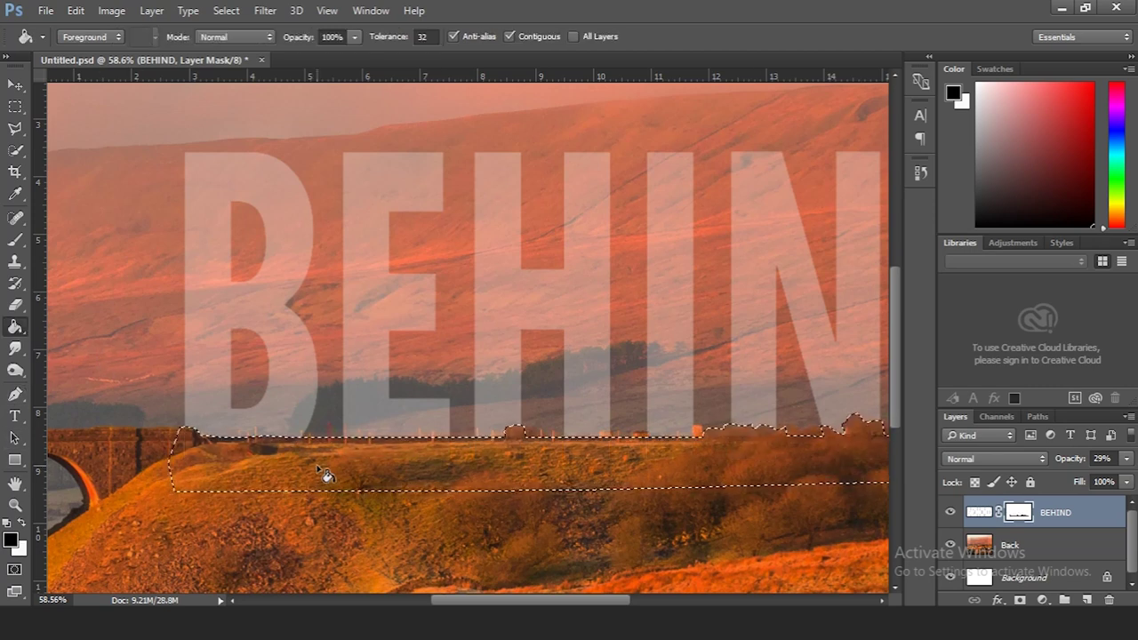
# - Set the BEHIND layer to 77% opacity and clear the selection
pyautogui.click(15, 84)
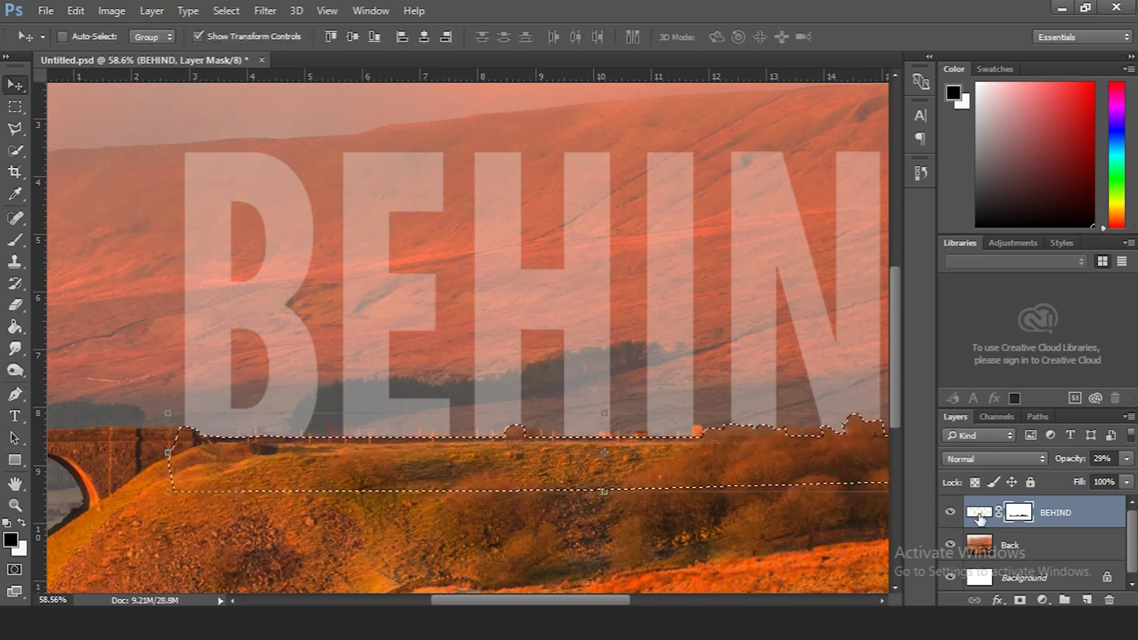
pyautogui.hotkey('ctrl', '2')
pyautogui.press('7')
pyautogui.press('7')
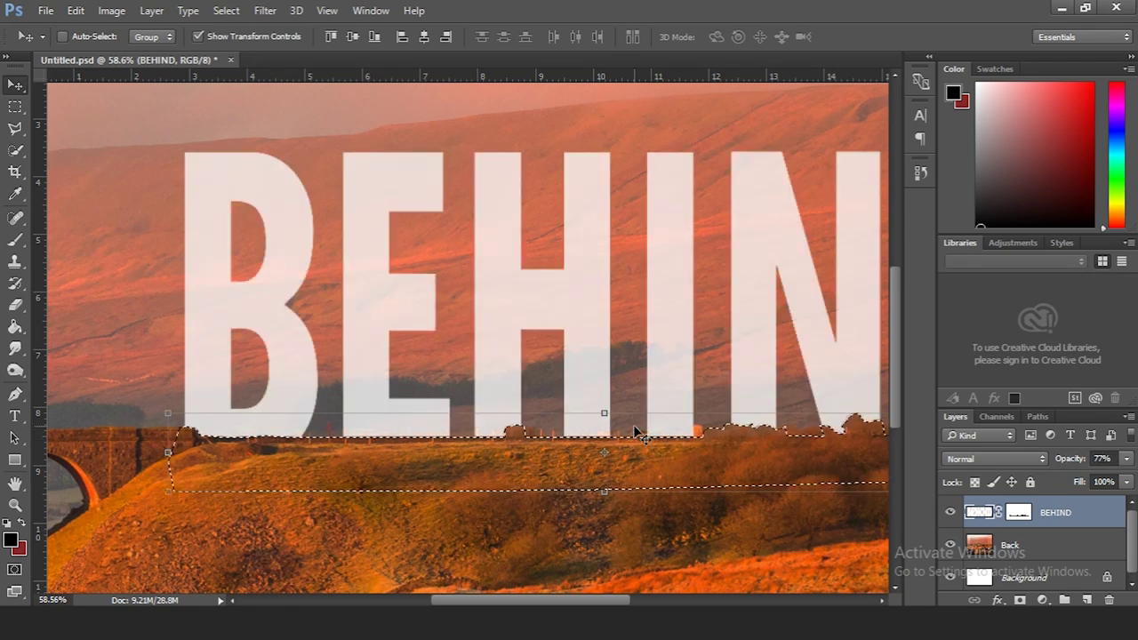
pyautogui.hotkey('ctrl', '0')
pyautogui.hotkey('ctrl', 'd')
pyautogui.press('m')
pyautogui.press('v')
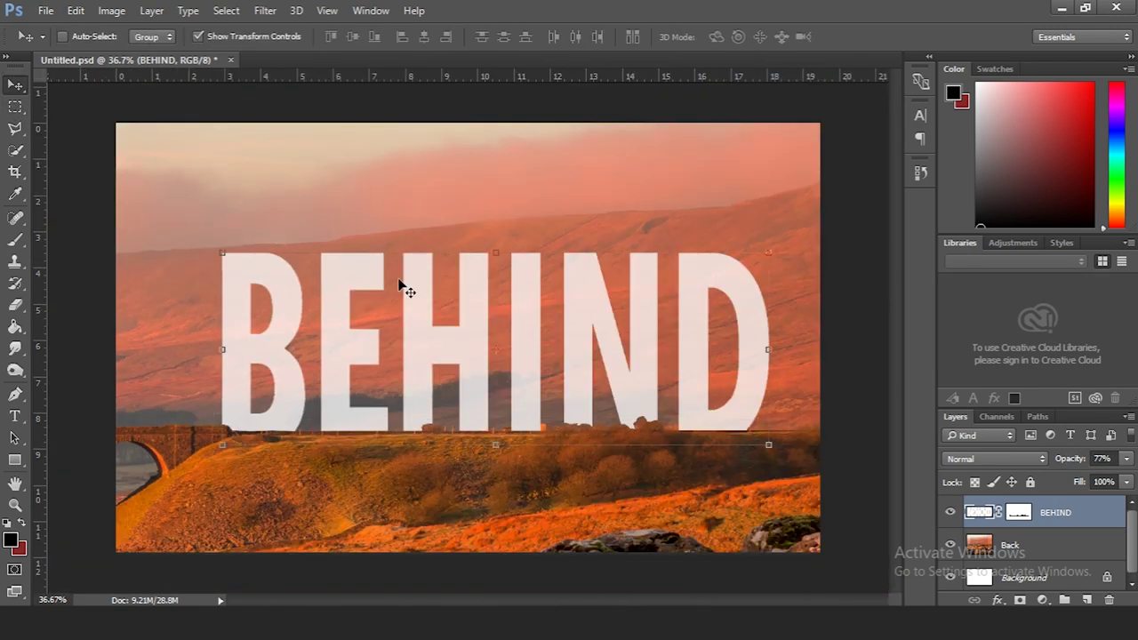
# - Add a new empty Layer 1 above the BEHIND layer
pyautogui.scroll(2, 367, 454)
pyautogui.scroll(2, 369, 461)
pyautogui.scroll(2, 369, 463)
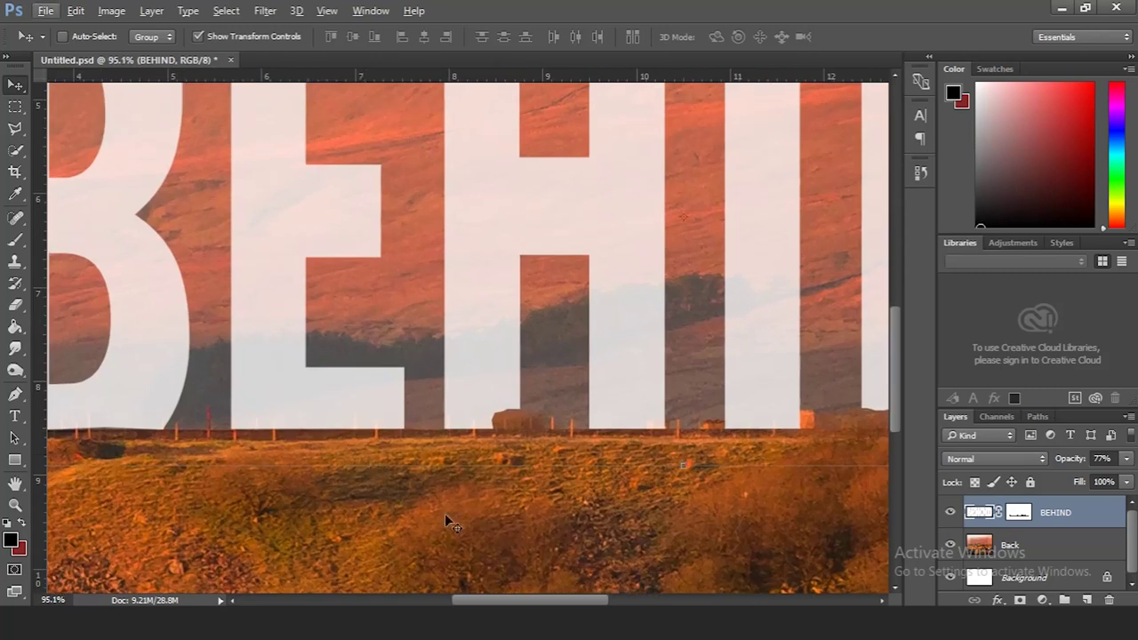
pyautogui.moveTo(541, 604); pyautogui.dragTo(520, 604)
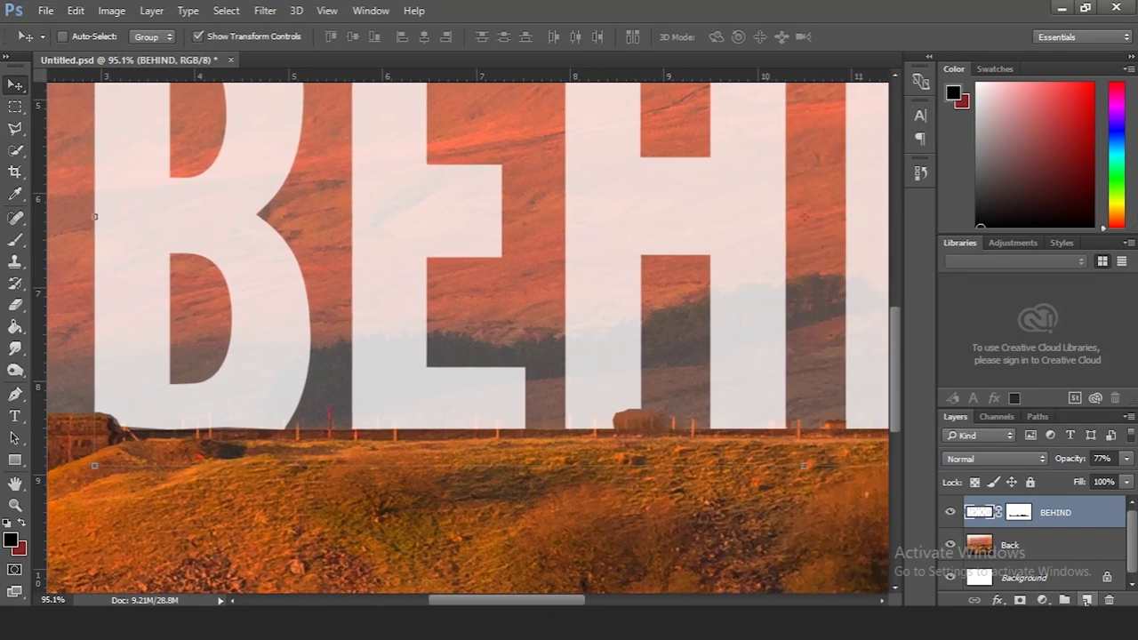
pyautogui.click(1086, 600)
pyautogui.scroll(-1, 528, 473)
pyautogui.scroll(-2, 274, 409)
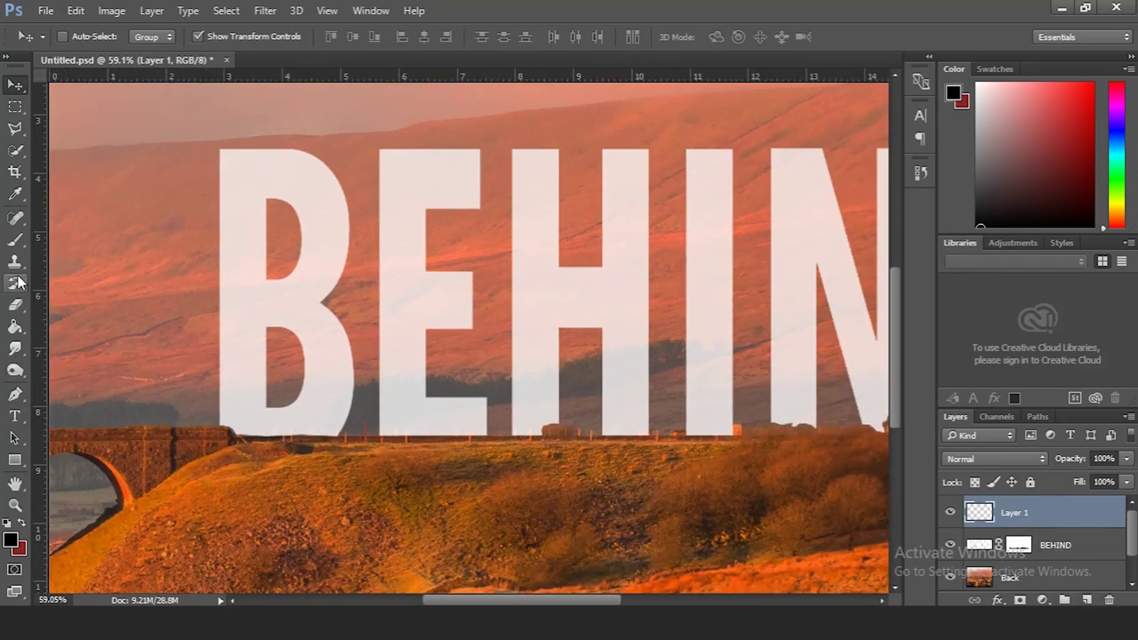
# - Paint a soft black stroke along the horizon on Layer 1 with a large brush
pyautogui.press('b')
pyautogui.click(81, 46)
pyautogui.moveTo(114, 90); pyautogui.dragTo(172, 101)
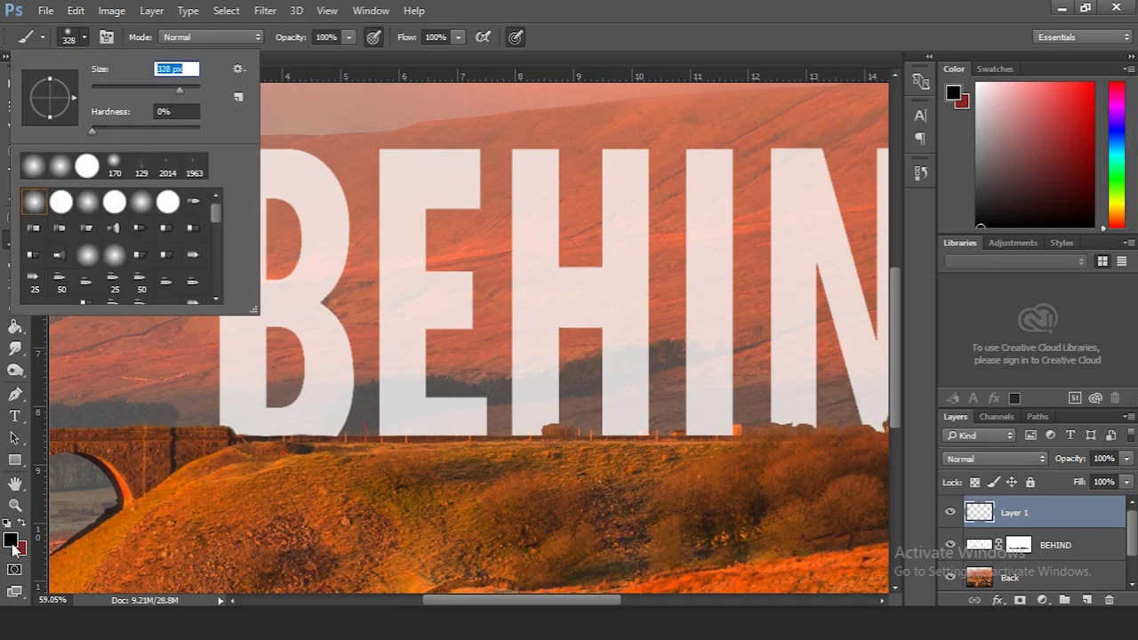
pyautogui.click(11, 539)
pyautogui.click(962, 120)
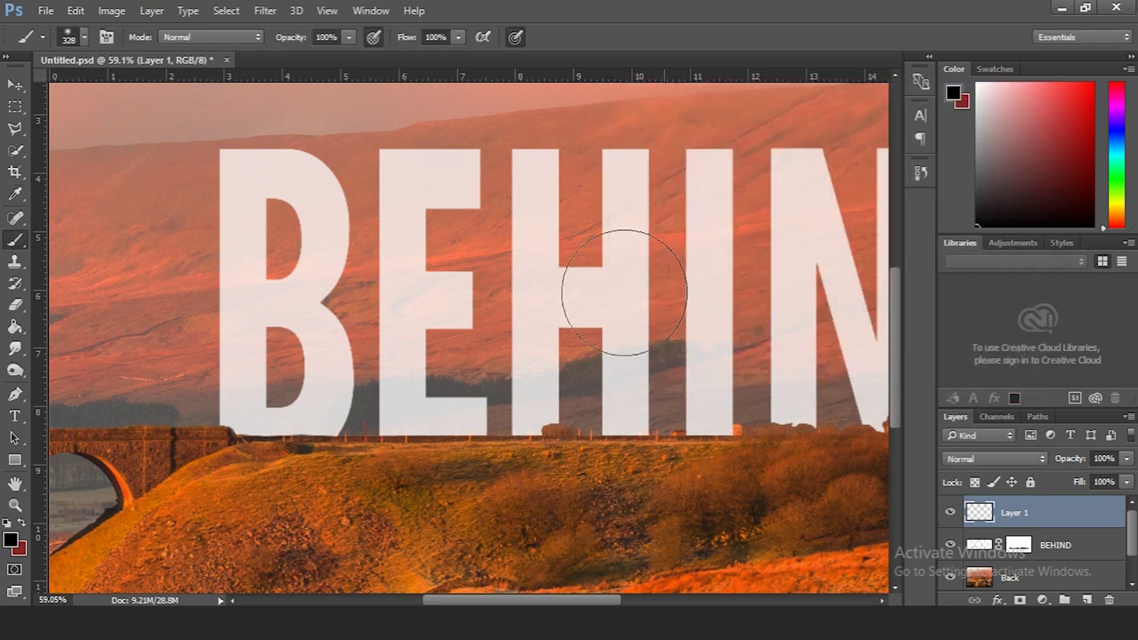
pyautogui.moveTo(237, 472)
pyautogui.mouseDown()
pyautogui.moveTo(457, 469)
pyautogui.moveTo(490, 480)
pyautogui.mouseUp()
# - Clip Layer 1 to BEHIND, darken the letter bottoms, and set the shadow to 38% opacity
pyautogui.rightClick(1009, 514)
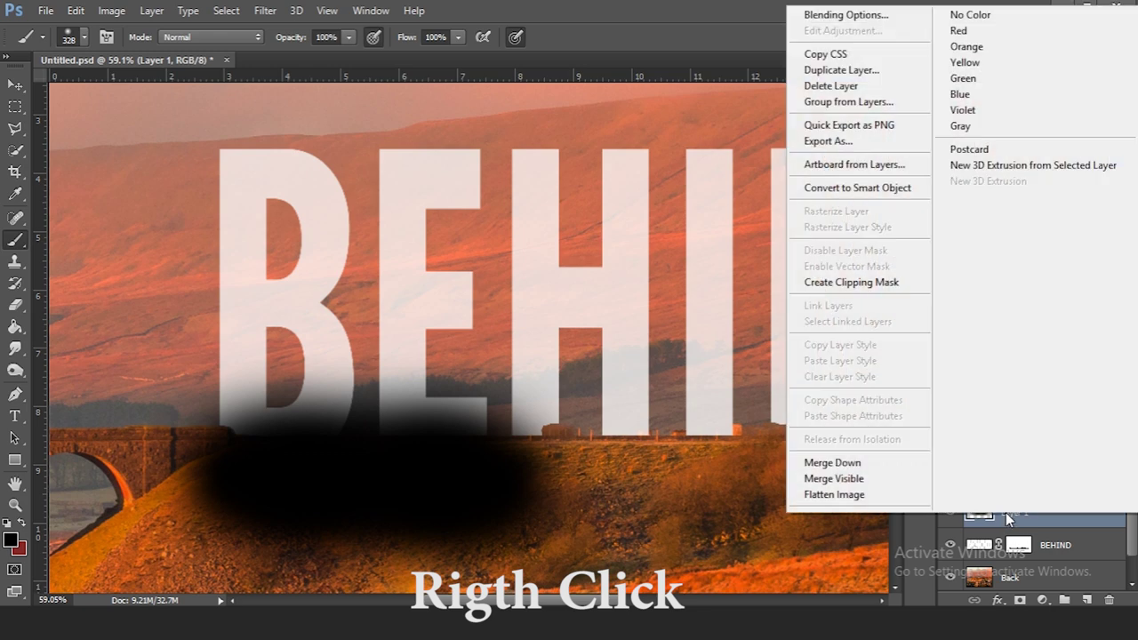
pyautogui.click(859, 283)
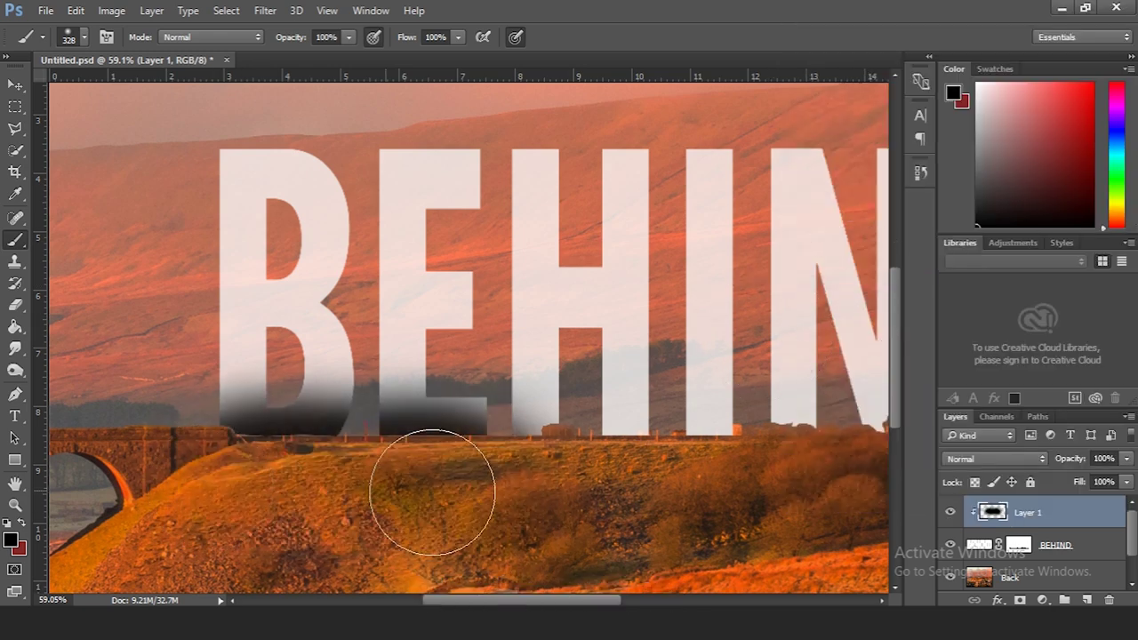
pyautogui.moveTo(490, 490); pyautogui.dragTo(703, 485)
pyautogui.hscroll(5, 469, 337)
pyautogui.moveTo(469, 477); pyautogui.dragTo(782, 475)
pyautogui.hscroll(3, 597, 546)
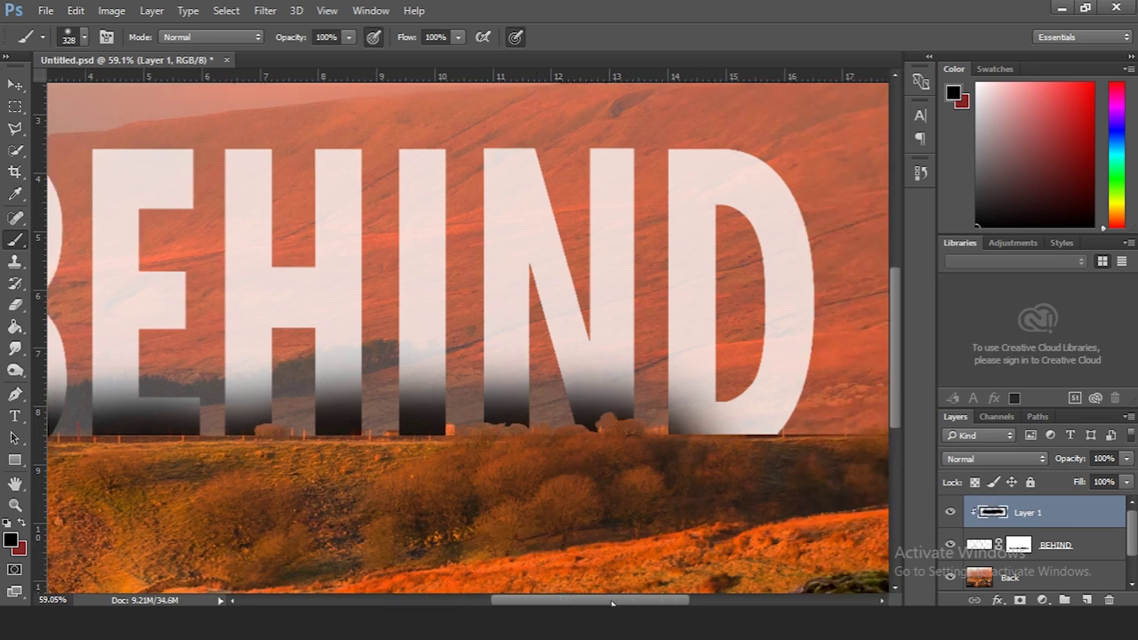
pyautogui.hscroll(3, 563, 488)
pyautogui.scroll(-3, 467, 465)
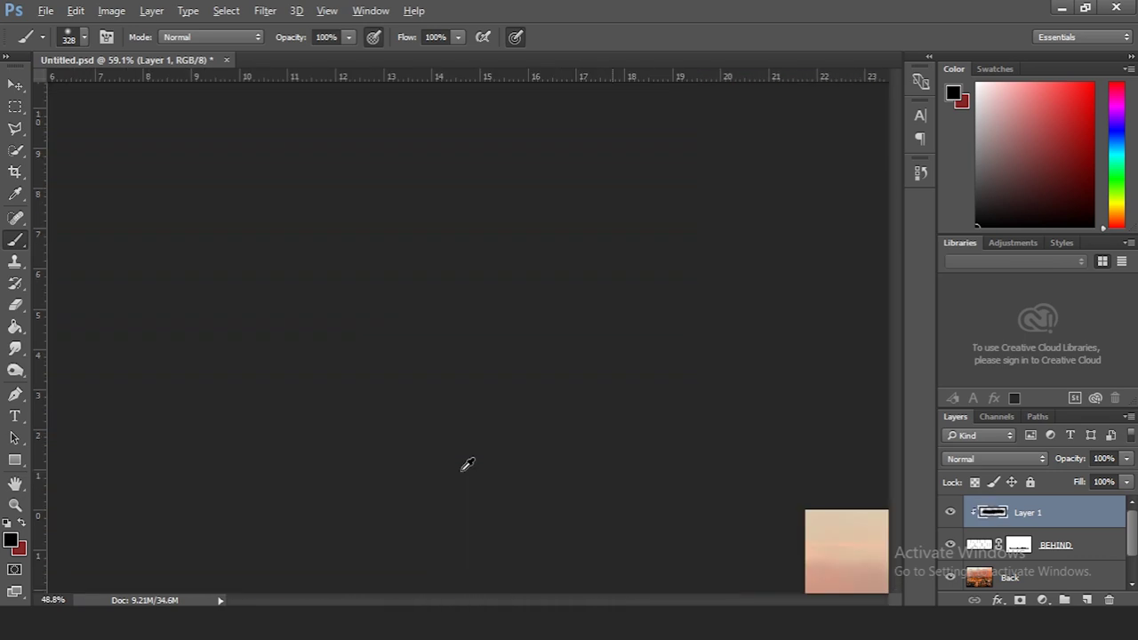
pyautogui.moveTo(1072, 465)
pyautogui.mouseDown()
pyautogui.moveTo(1061, 464)
pyautogui.moveTo(1073, 467)
pyautogui.mouseUp()
# - Type SHINING on the new blank white canvas
pyautogui.click(952, 513)
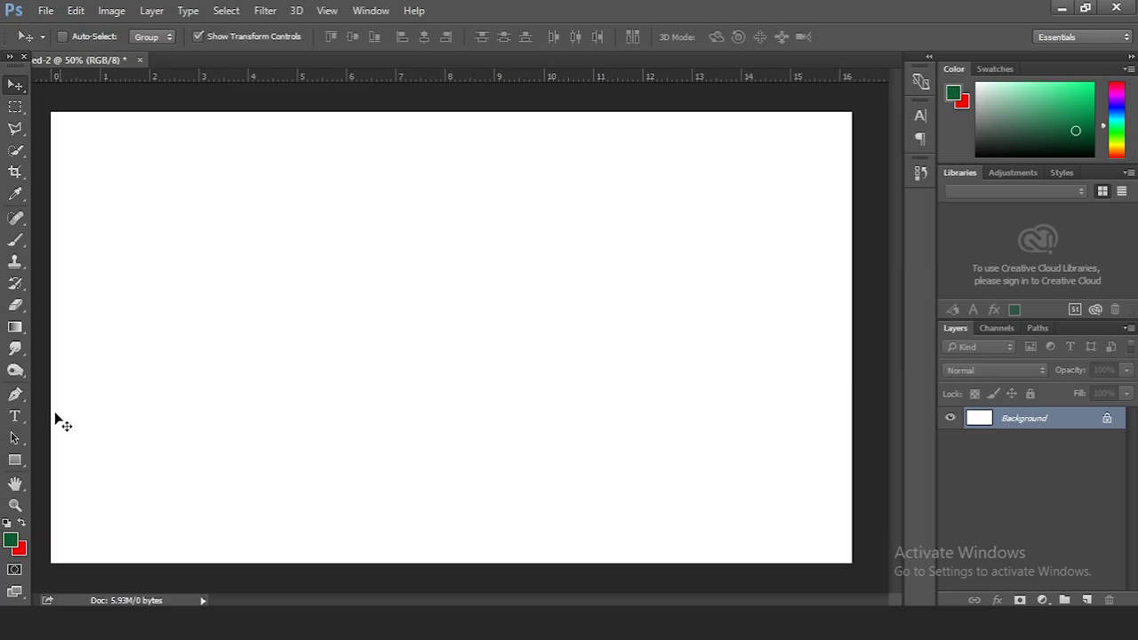
pyautogui.click(15, 416)
pyautogui.click(412, 338)
pyautogui.write('SHINING')
pyautogui.hotkey('ctrl', 'a')
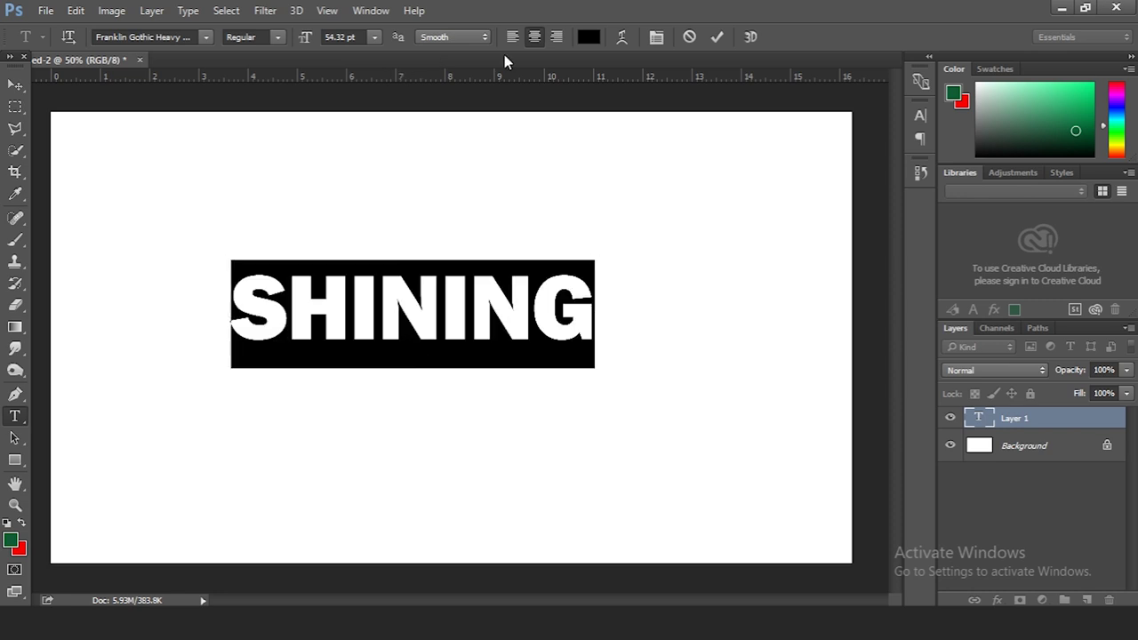
# - Colour the SHINING text green #18ac61 and commit it
pyautogui.click(589, 39)
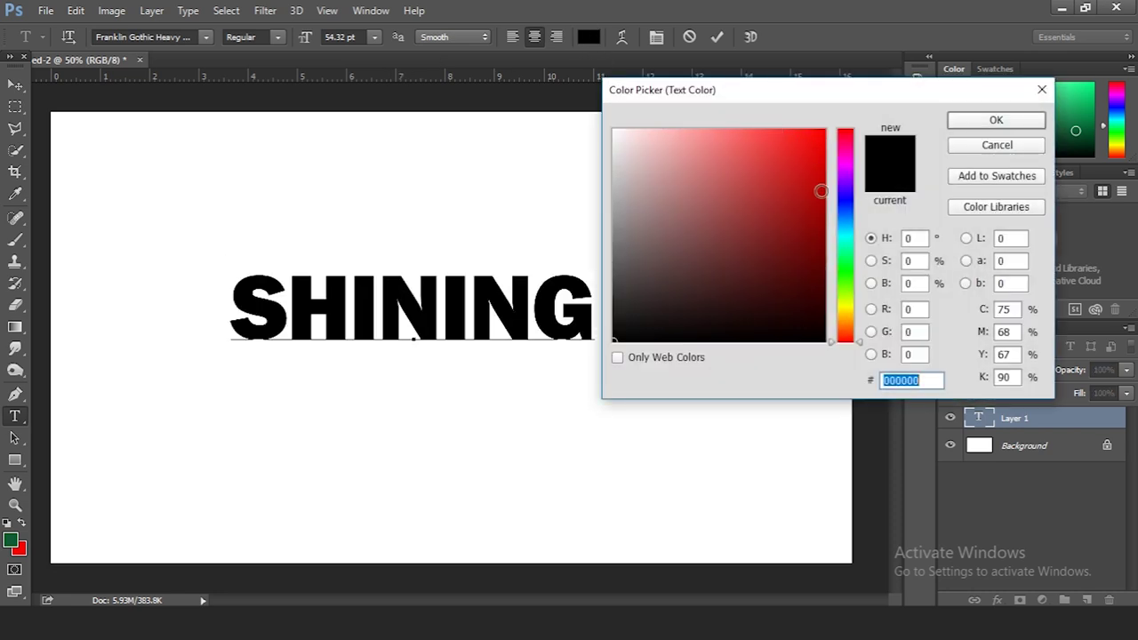
pyautogui.moveTo(845, 247); pyautogui.dragTo(845, 253)
pyautogui.moveTo(783, 226); pyautogui.dragTo(796, 198)
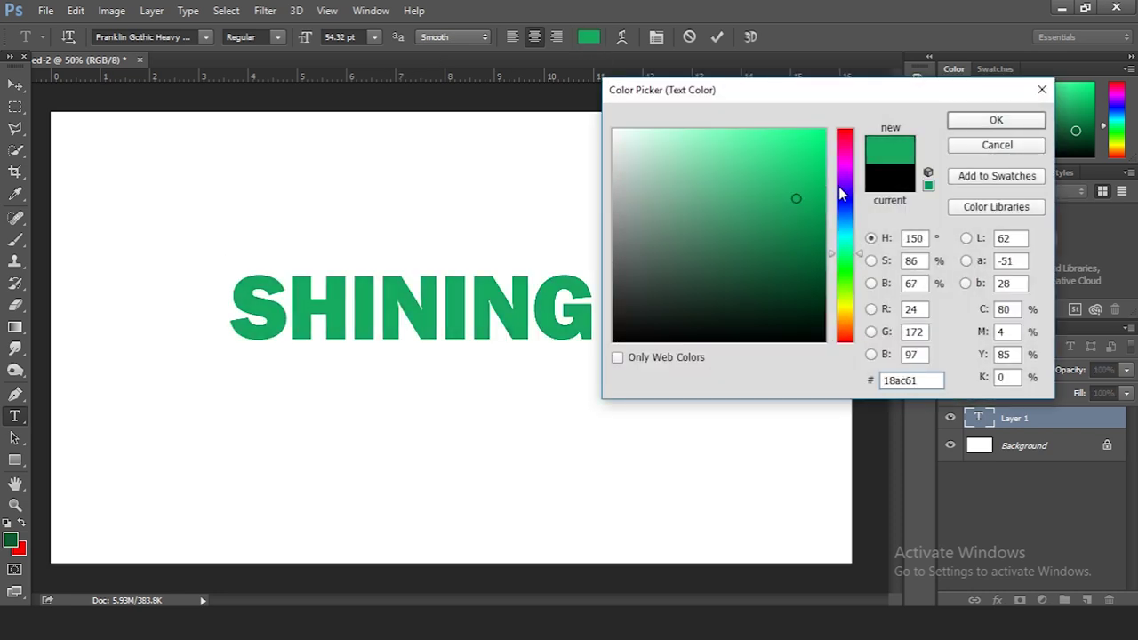
pyautogui.click(998, 121)
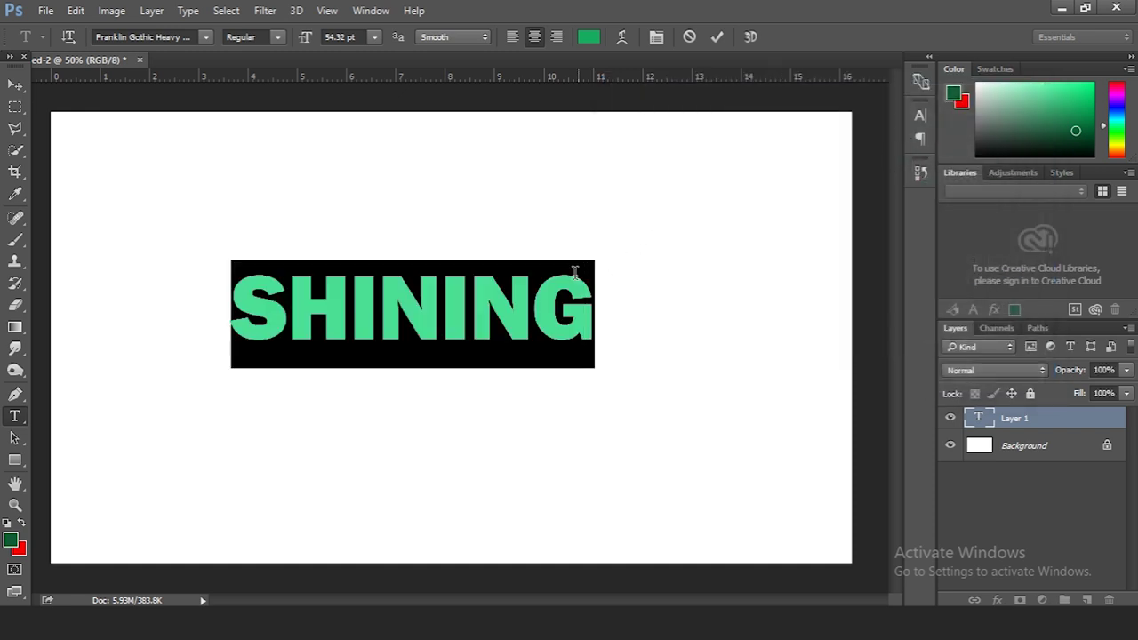
pyautogui.click(340, 36)
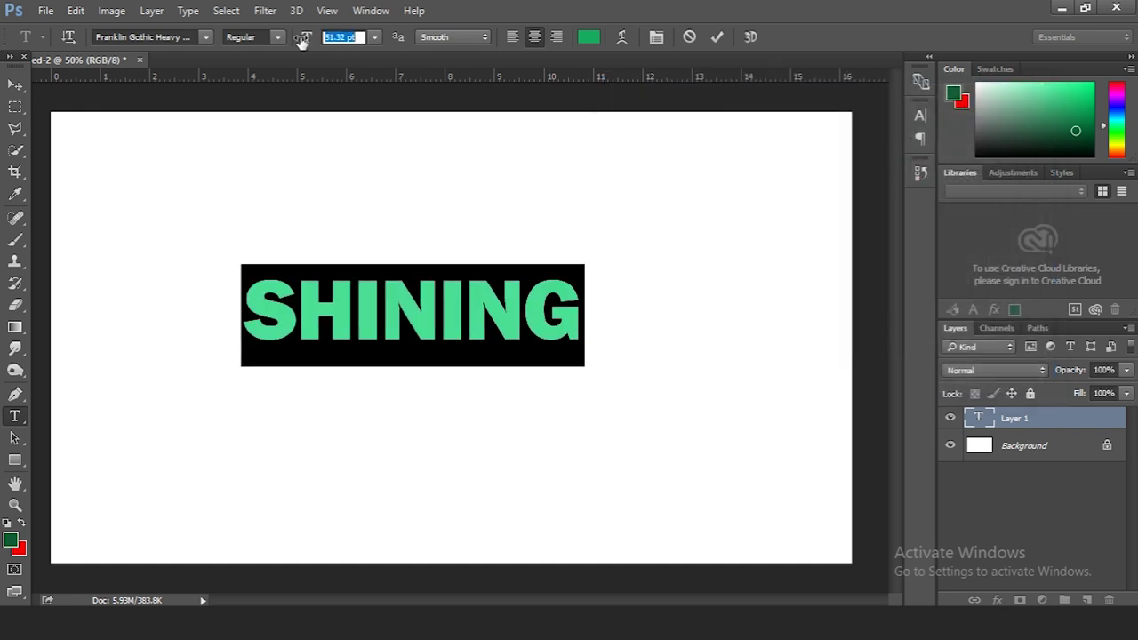
pyautogui.click(14, 84)
# - Stretch SHINING to about 111% width and nudge it slightly right and down
pyautogui.hotkey('ctrl', 't')
pyautogui.moveTo(603, 312); pyautogui.dragTo(643, 312)
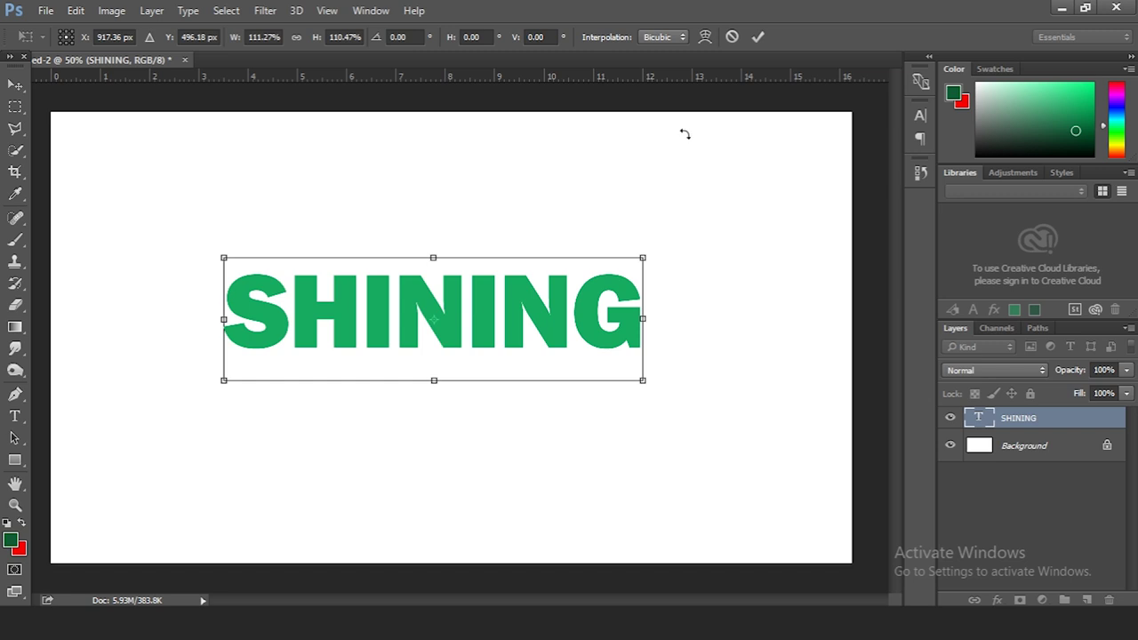
pyautogui.press('Return')
pyautogui.moveTo(476, 318); pyautogui.dragTo(494, 344)
# - Rasterize SHINING, duplicate it twice, and merge the two copies into one layer
pyautogui.rightClick(1032, 429)
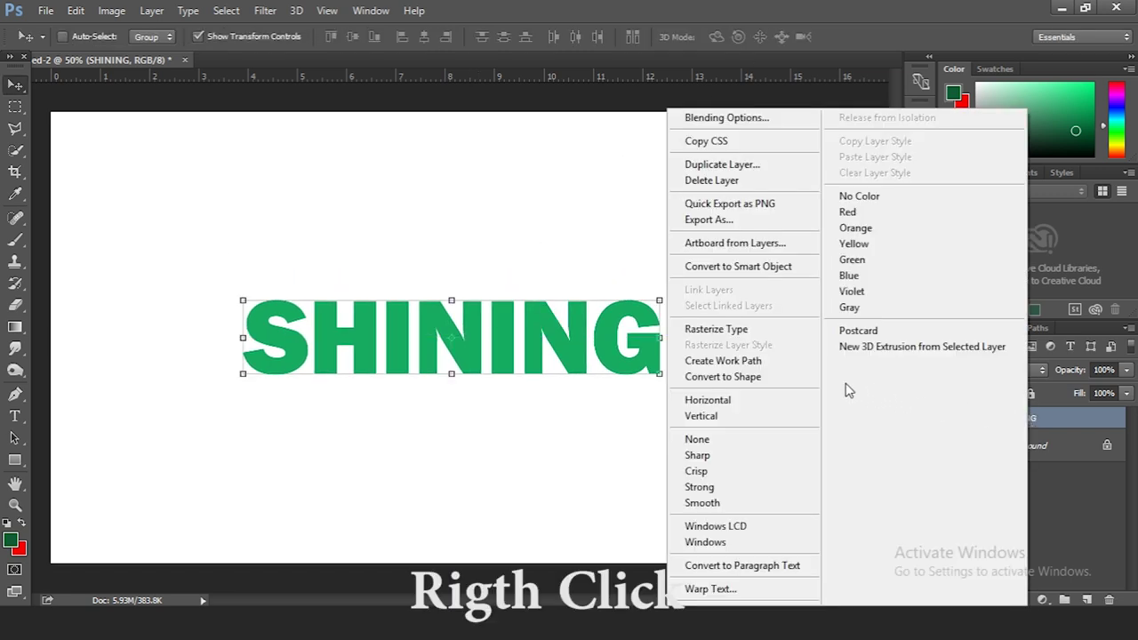
pyautogui.click(751, 329)
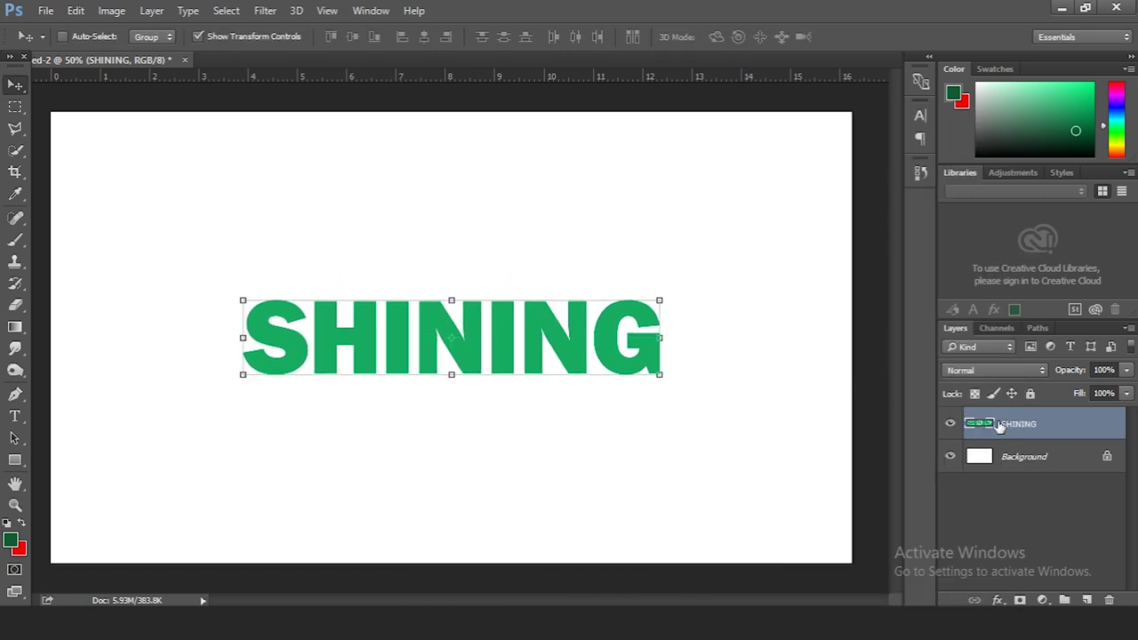
pyautogui.hotkey('ctrl', 'j')
pyautogui.hotkey('ctrl', 'j')
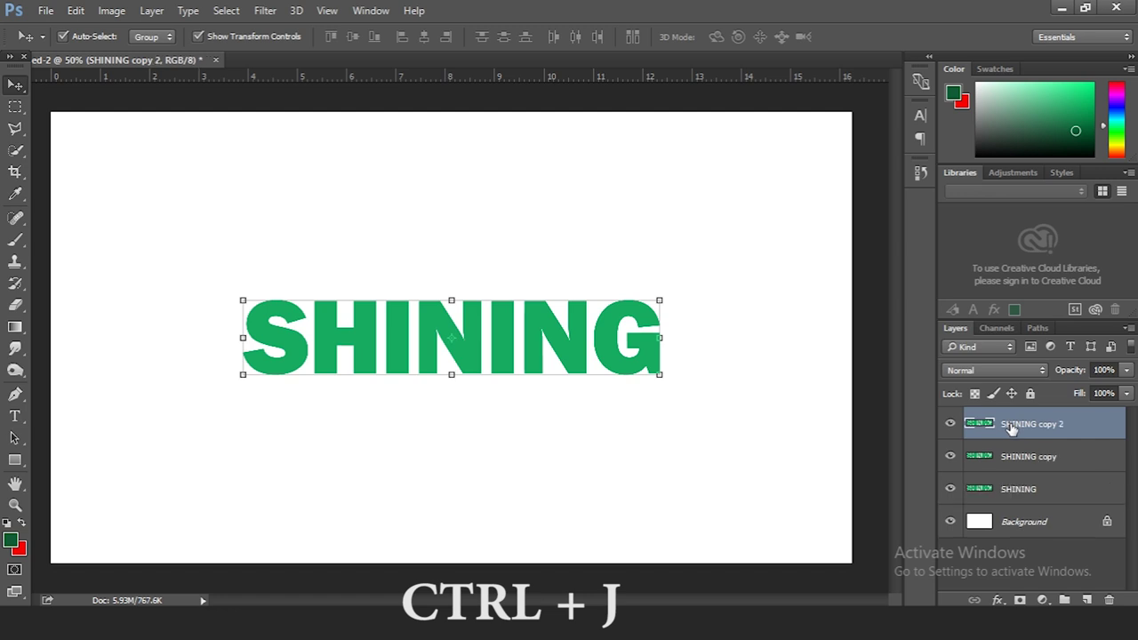
pyautogui.click(1038, 460)
pyautogui.keyDown('shift'); pyautogui.click(1036, 433); pyautogui.keyUp('shift')
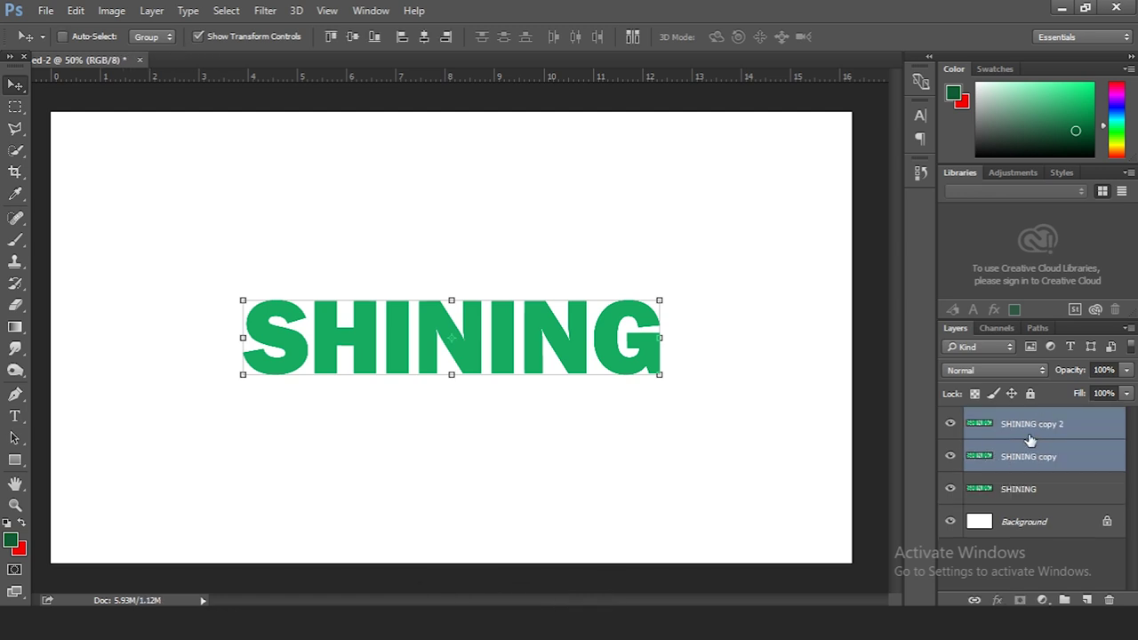
pyautogui.rightClick(1031, 441)
pyautogui.click(763, 558)
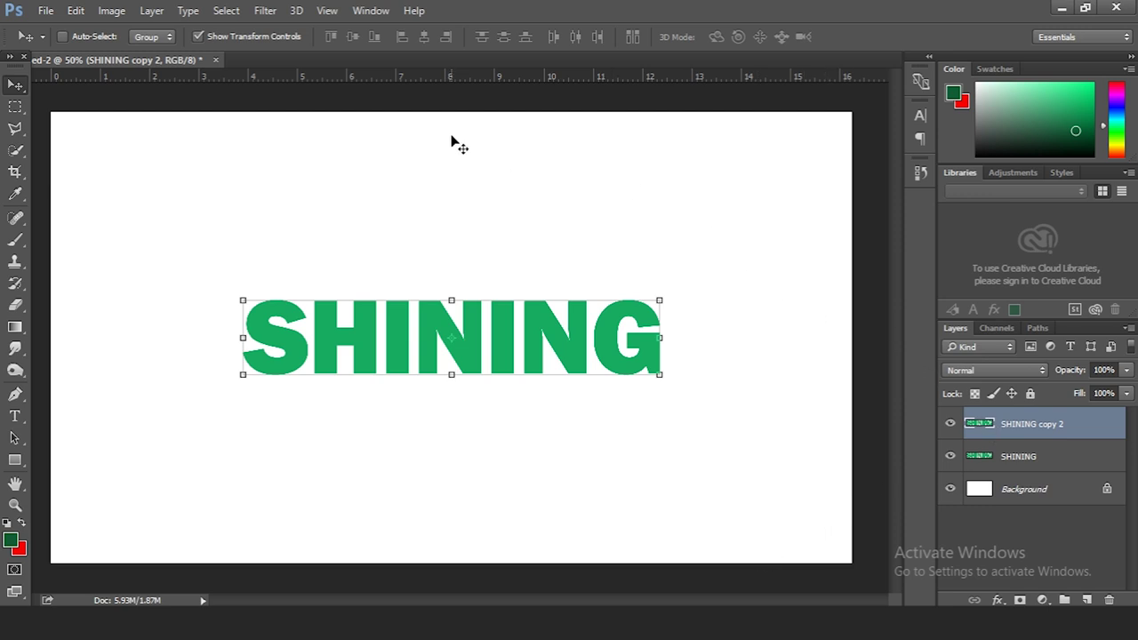
# - Apply Radial Blur (Zoom, 100) twice to the merged SHINING copy
pyautogui.click(265, 10)
pyautogui.moveTo(293, 195)
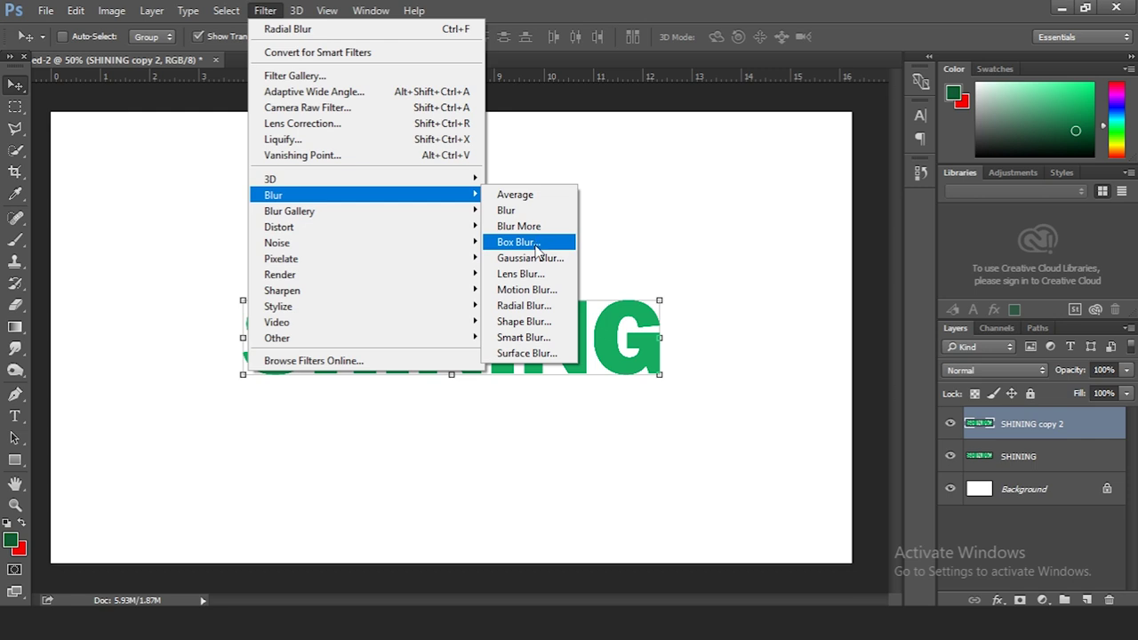
pyautogui.click(524, 306)
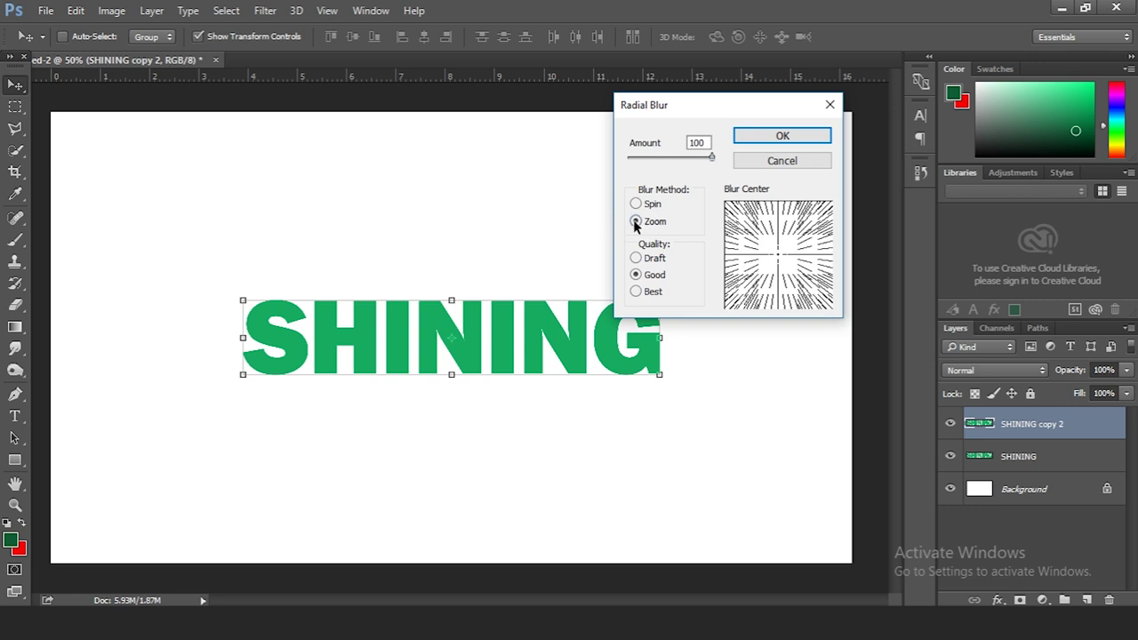
pyautogui.click(754, 139)
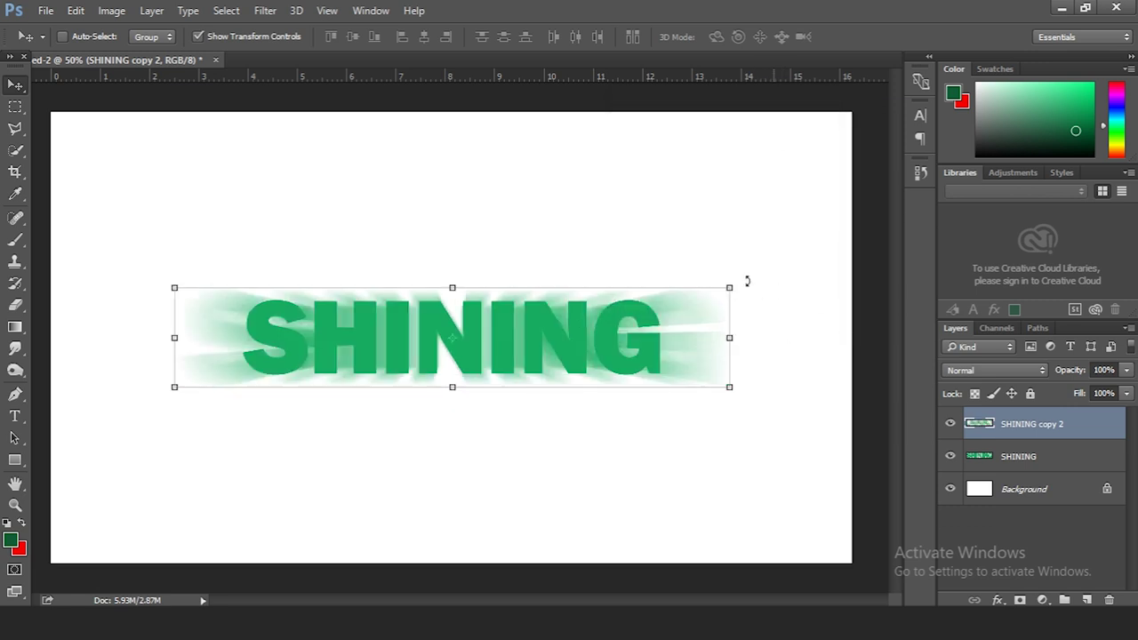
pyautogui.click(265, 11)
pyautogui.moveTo(273, 195)
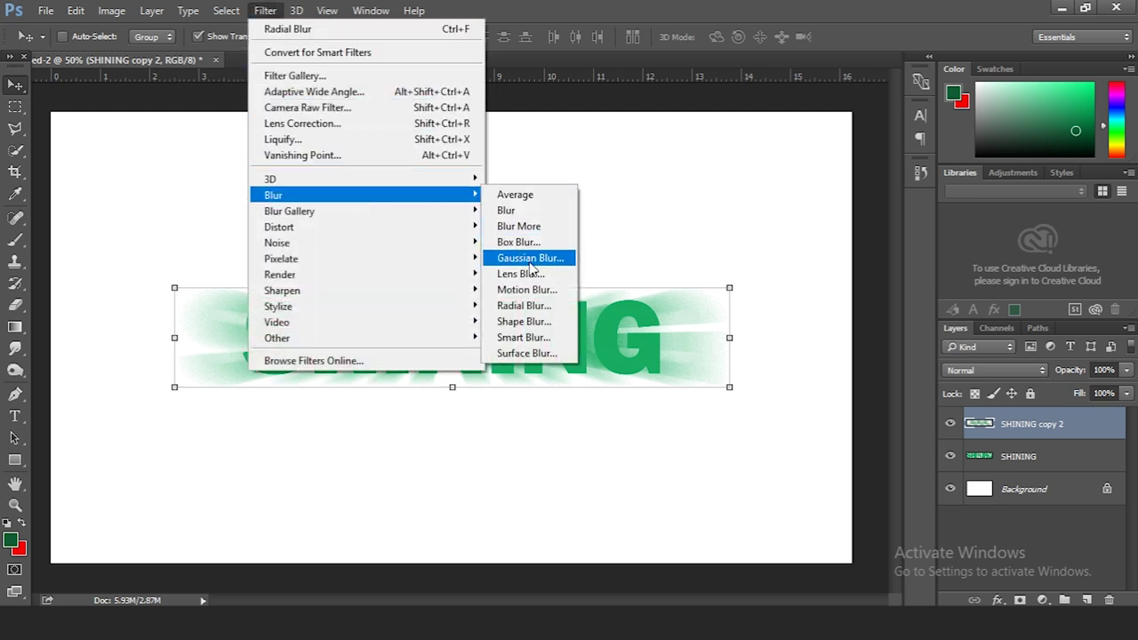
pyautogui.click(531, 305)
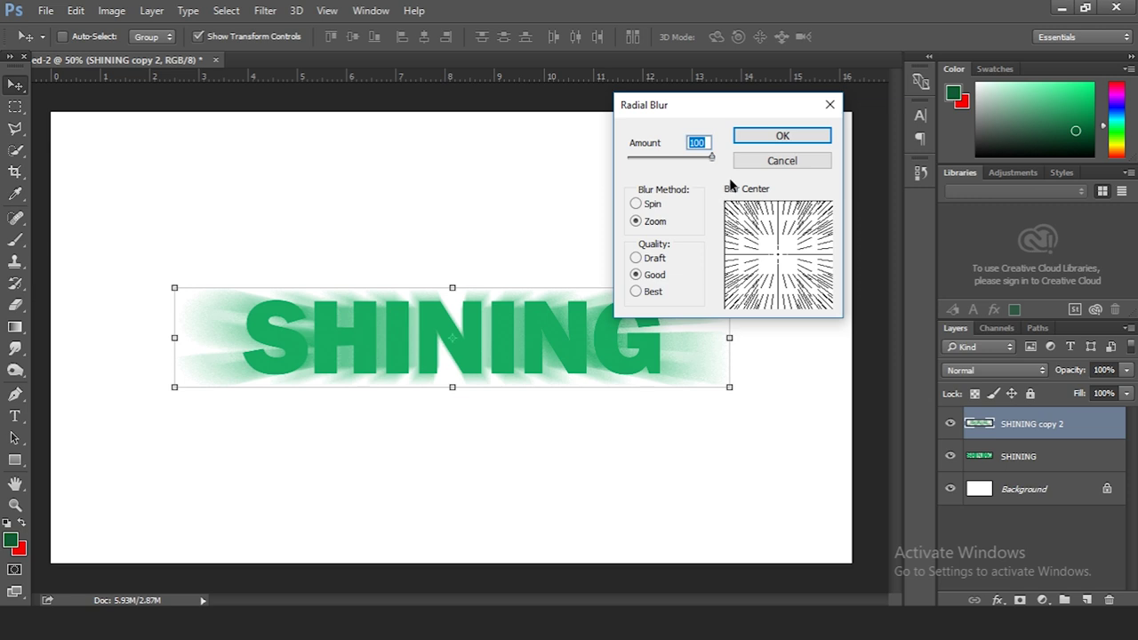
pyautogui.click(757, 136)
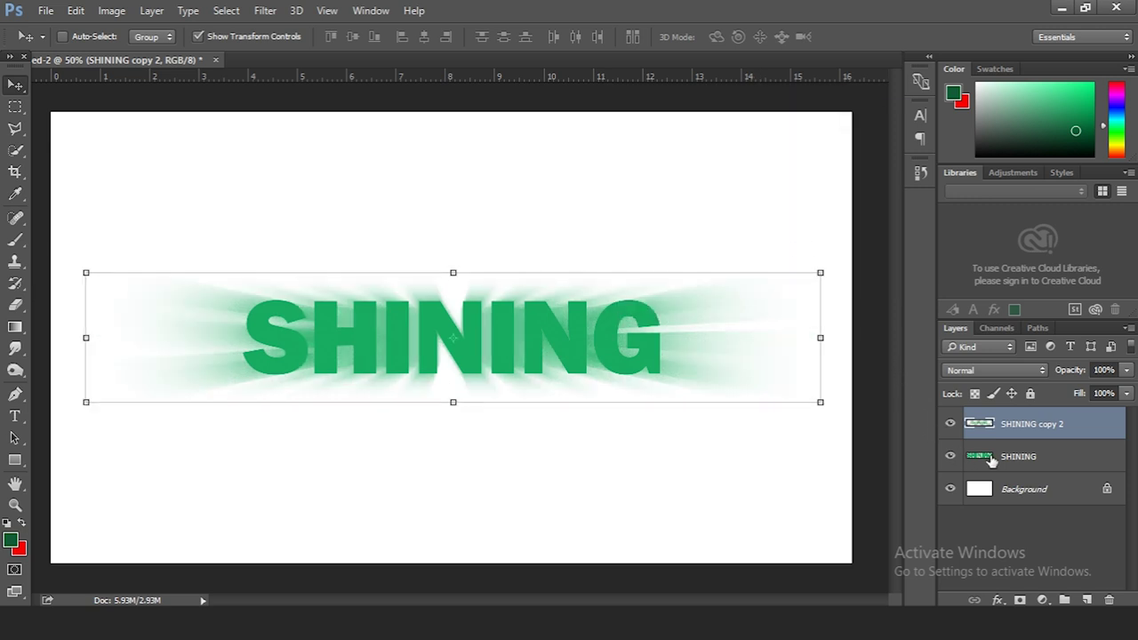
pyautogui.click(990, 458)
pyautogui.rightClick(989, 458)
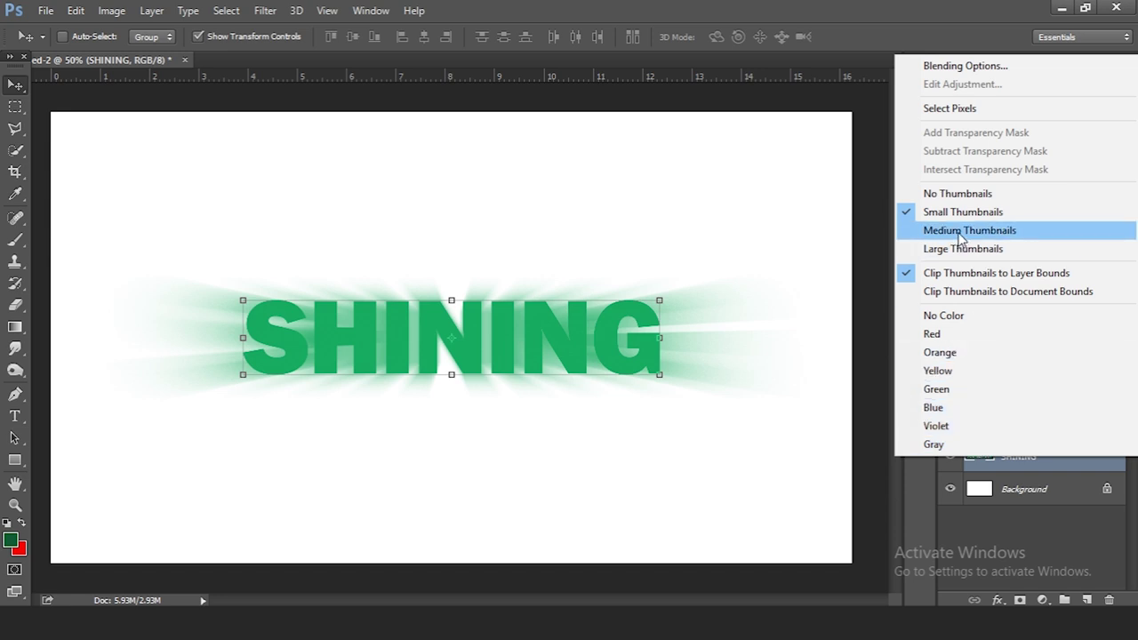
# - Give the original SHINING layer a Bevel & Emboss style with 3 px size
pyautogui.click(965, 67)
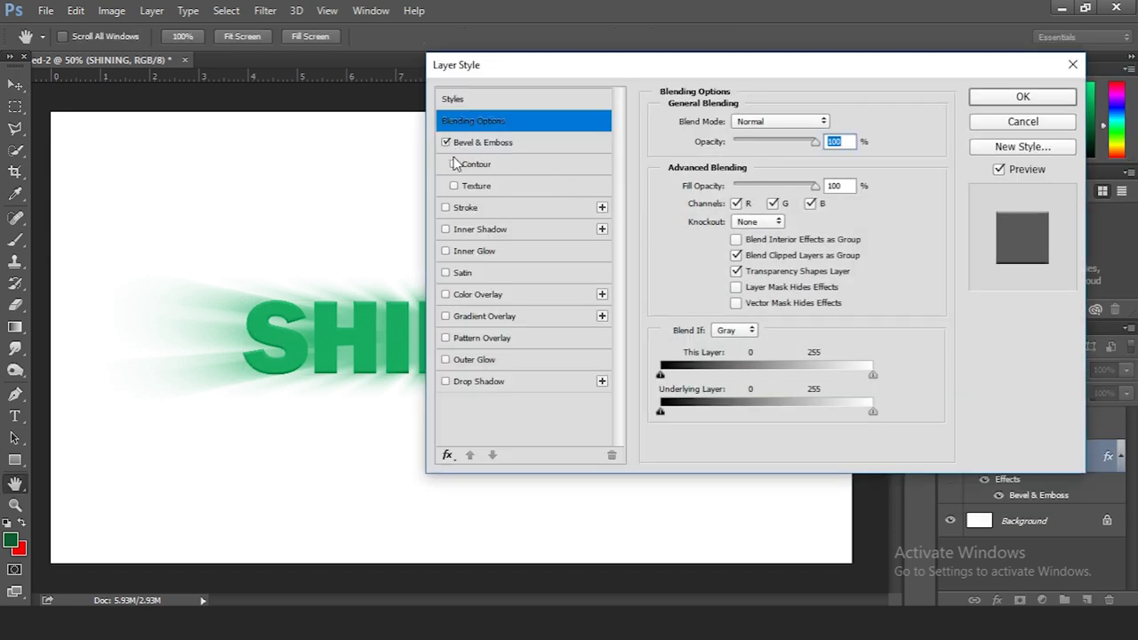
pyautogui.moveTo(580, 62); pyautogui.dragTo(744, 97)
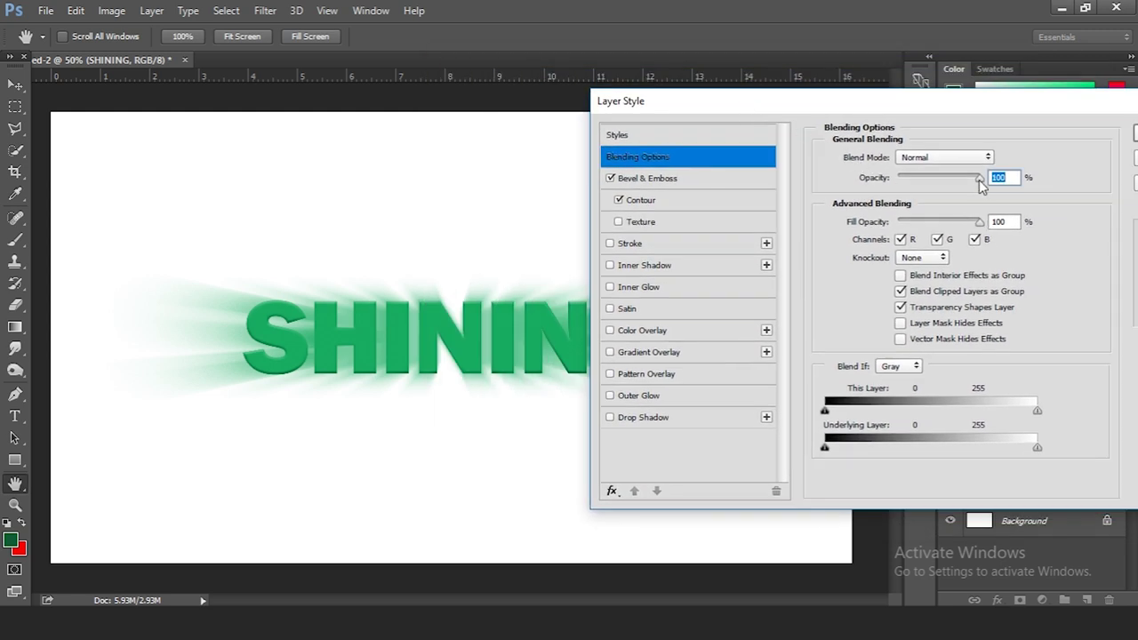
pyautogui.click(654, 179)
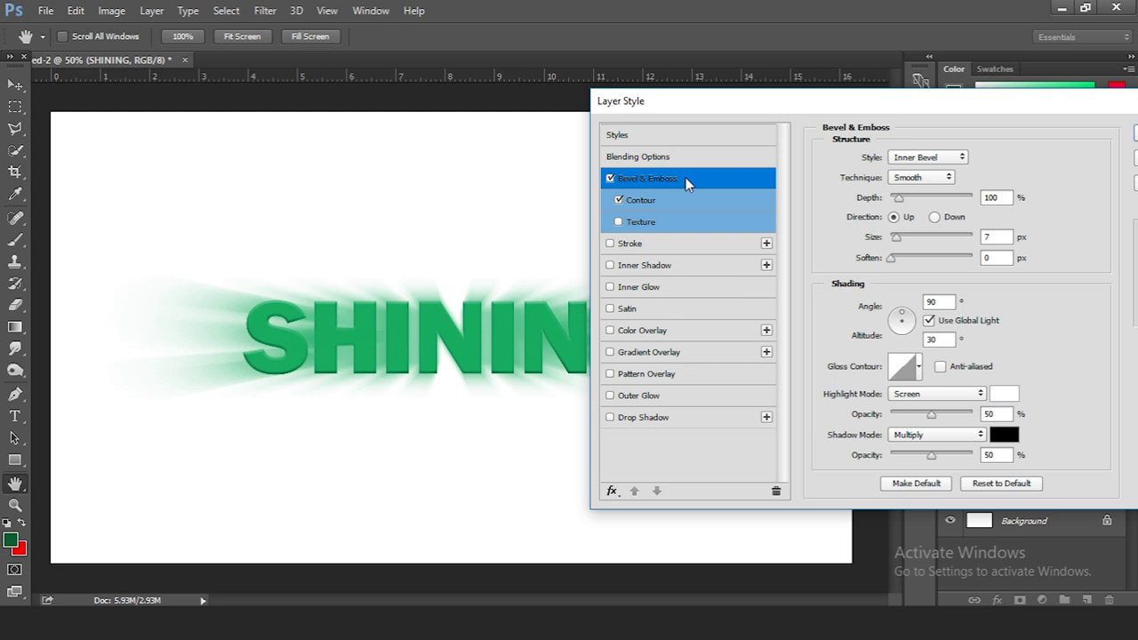
pyautogui.moveTo(897, 236); pyautogui.dragTo(893, 239)
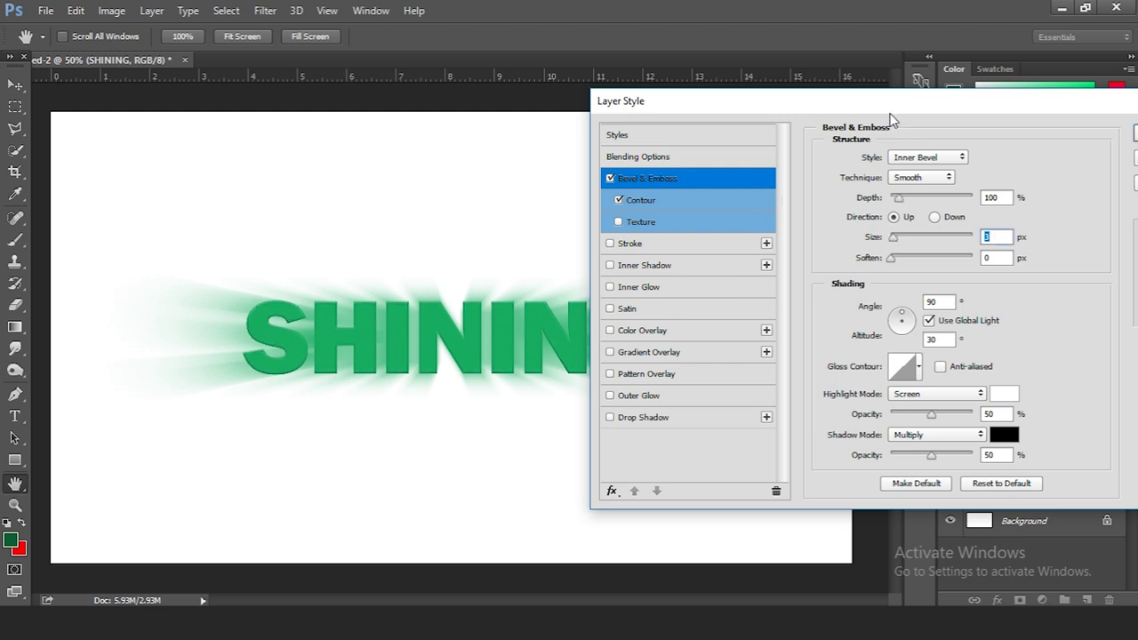
pyautogui.moveTo(826, 111); pyautogui.dragTo(654, 98)
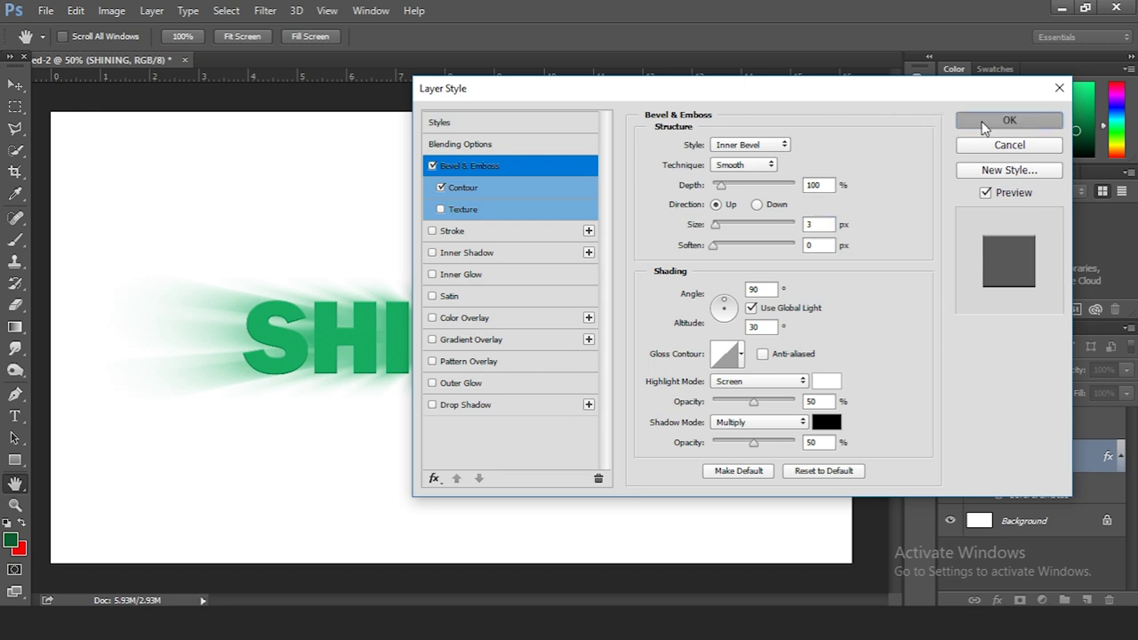
pyautogui.click(1003, 119)
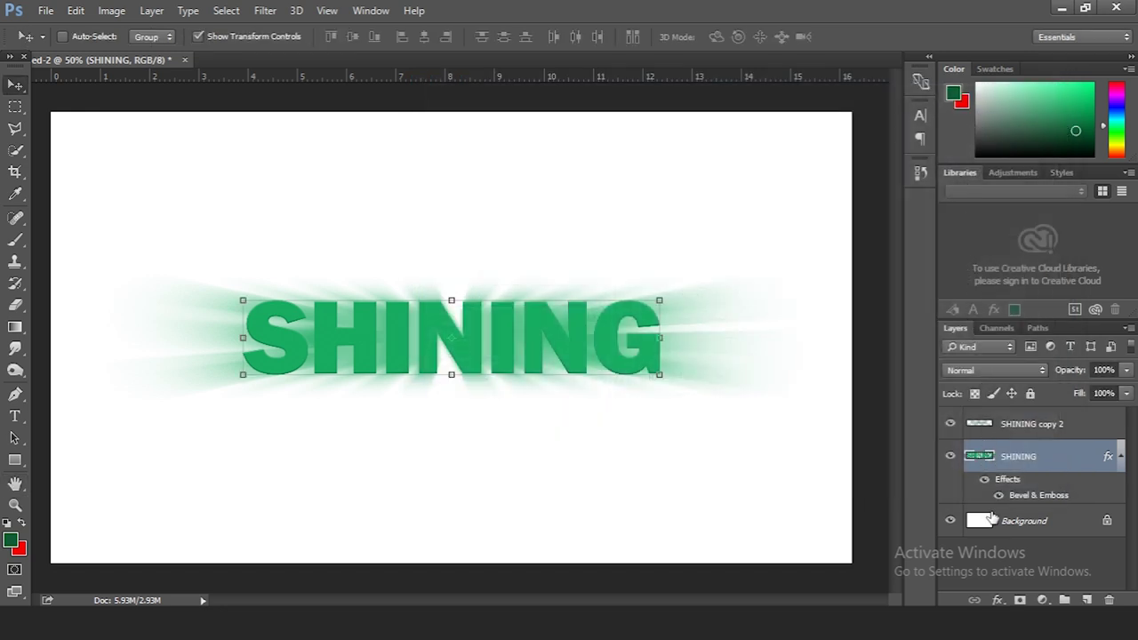
pyautogui.click(995, 523)
# - Add a black-to-white Radial gradient fill layer at 1000% scale above the Background
pyautogui.click(1038, 600)
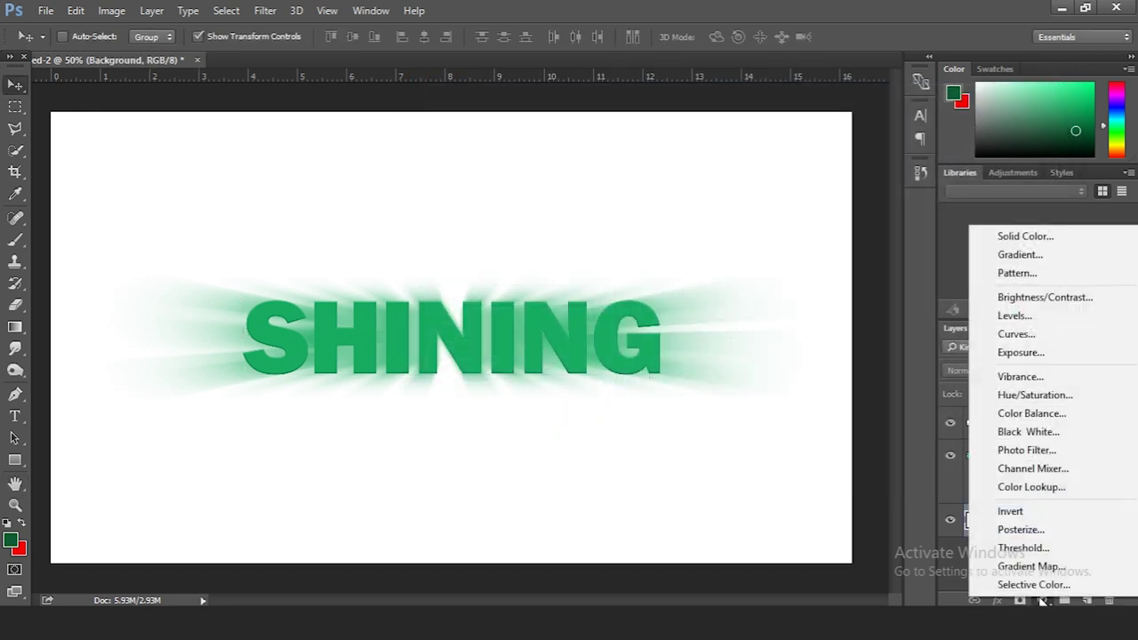
pyautogui.click(1030, 250)
pyautogui.click(925, 195)
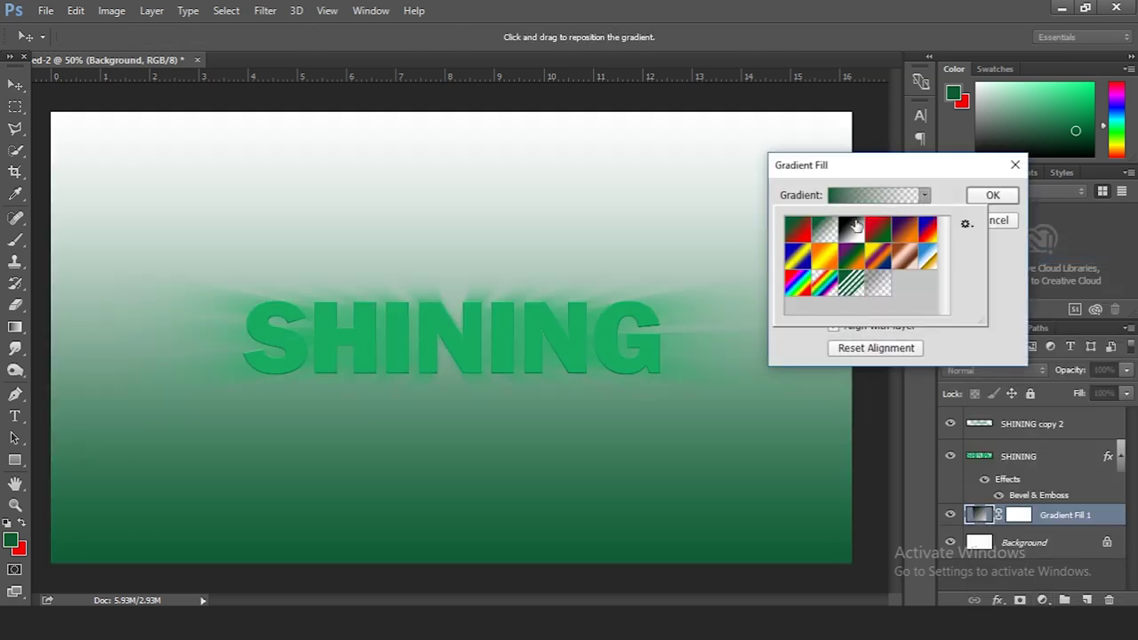
pyautogui.click(855, 230)
pyautogui.click(1009, 271)
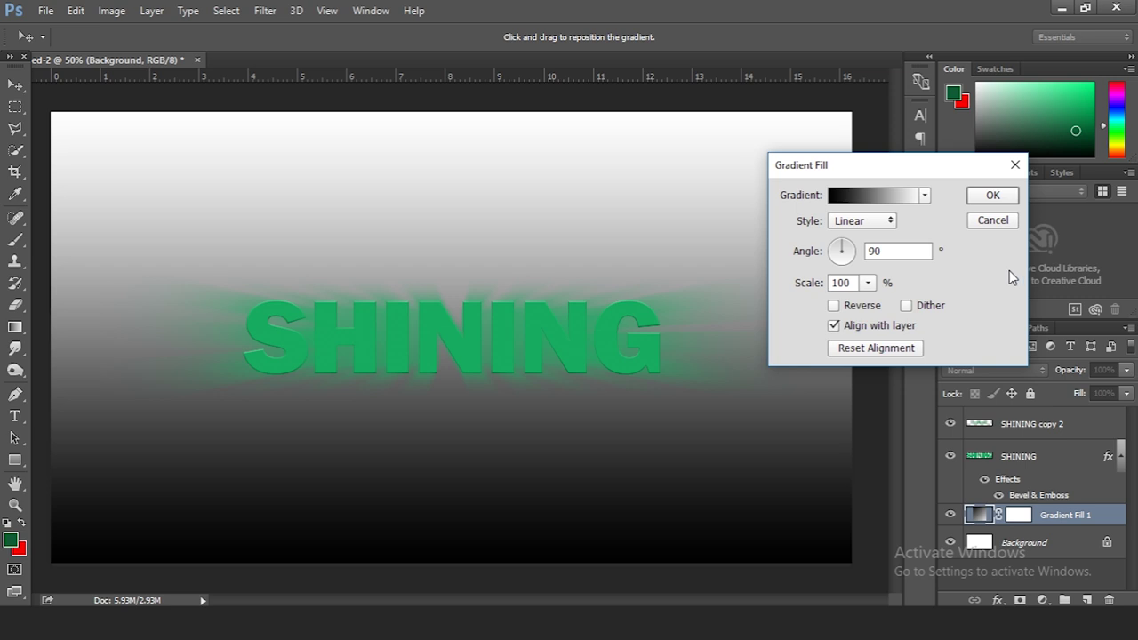
pyautogui.click(875, 223)
pyautogui.click(863, 242)
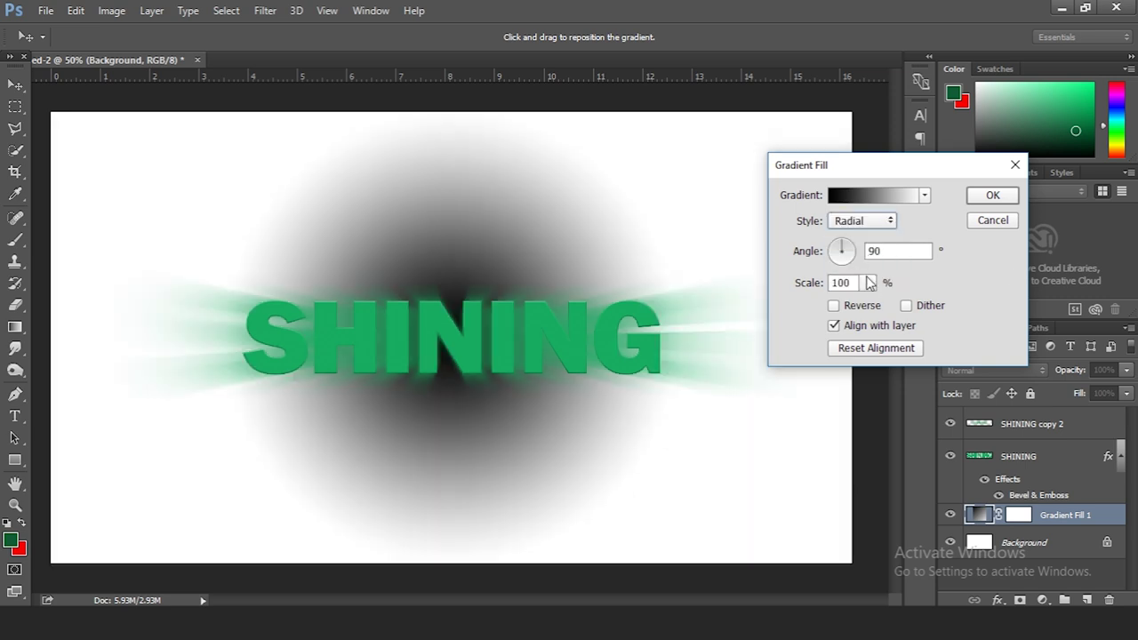
pyautogui.click(869, 283)
pyautogui.moveTo(878, 307); pyautogui.dragTo(973, 317)
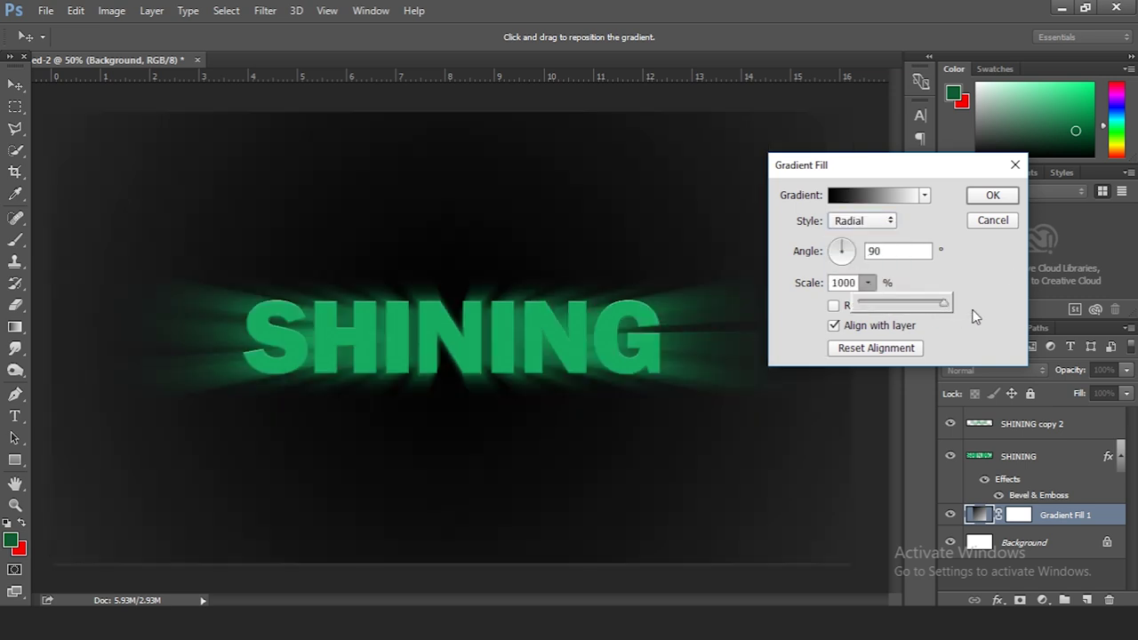
pyautogui.click(981, 197)
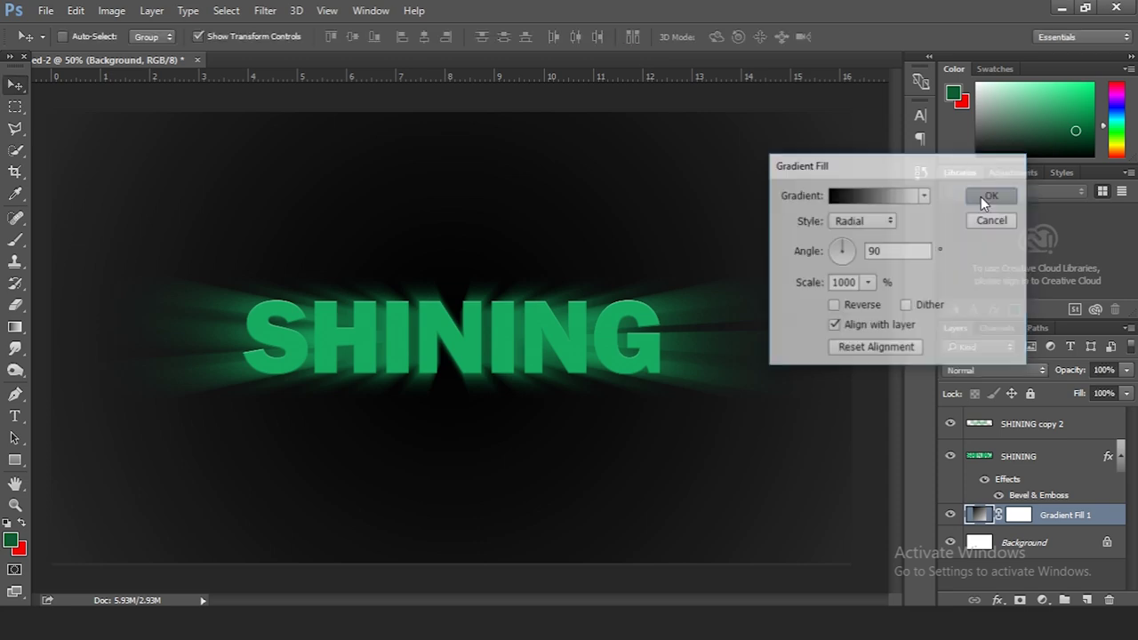